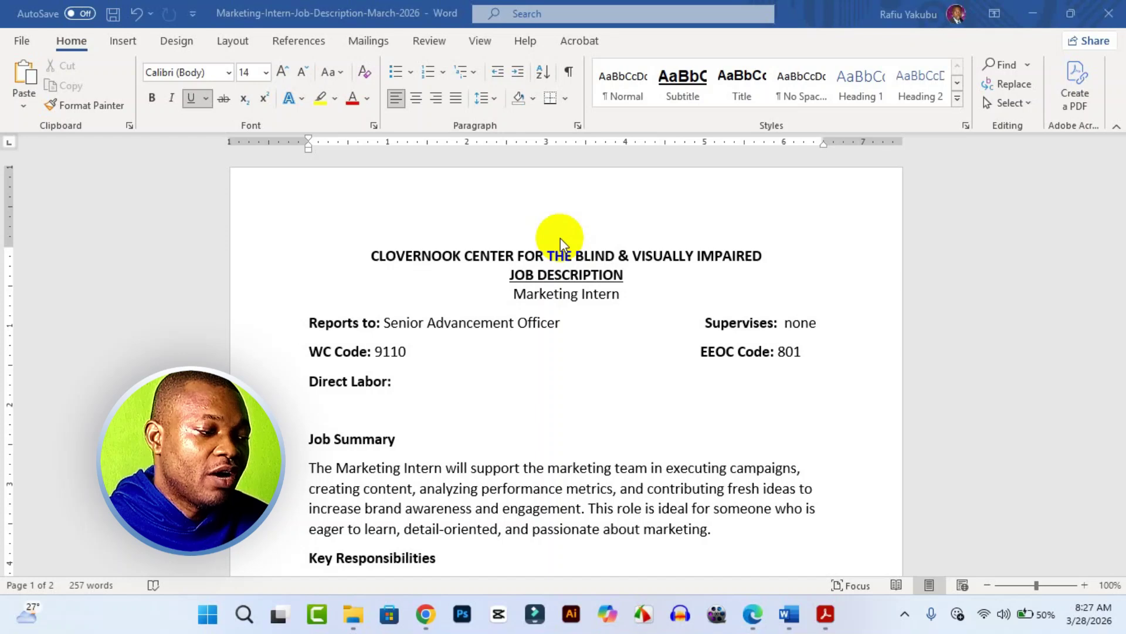
Restore the document window to a smaller size and browse the computer's folders for an existing file to open.
left_click(1070, 14)
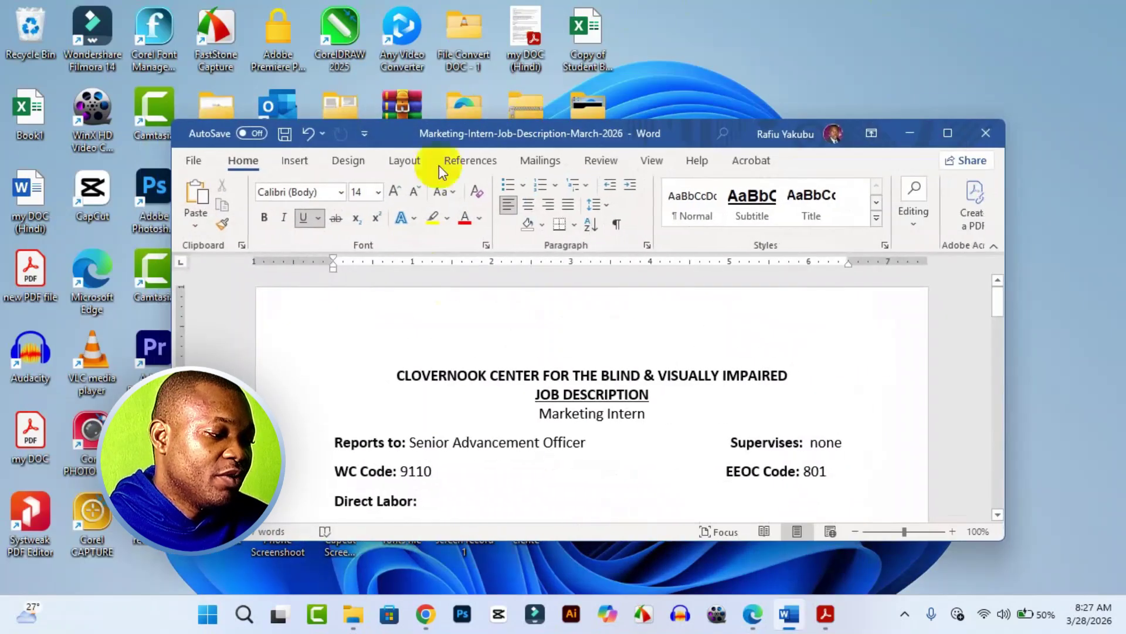
left_click(196, 162)
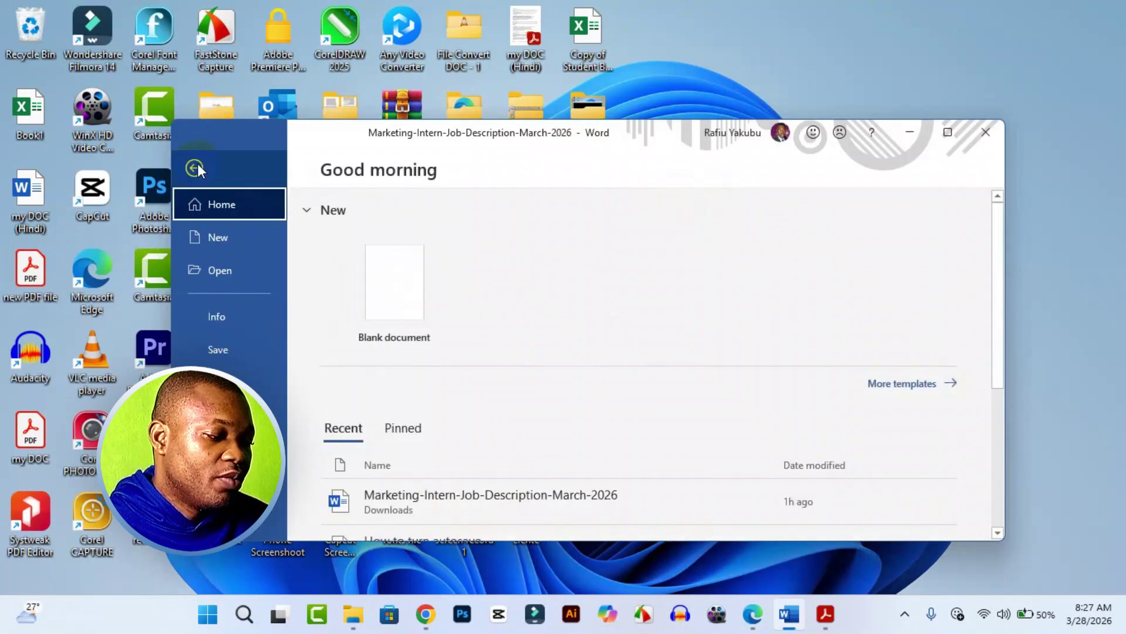
left_click(233, 268)
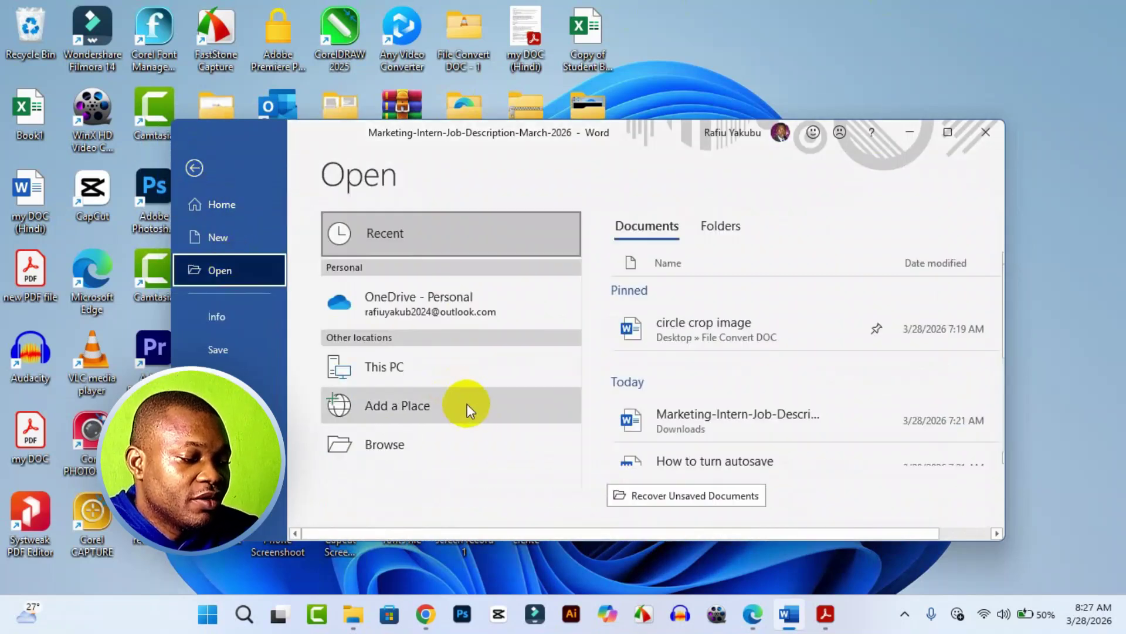
left_click(463, 442)
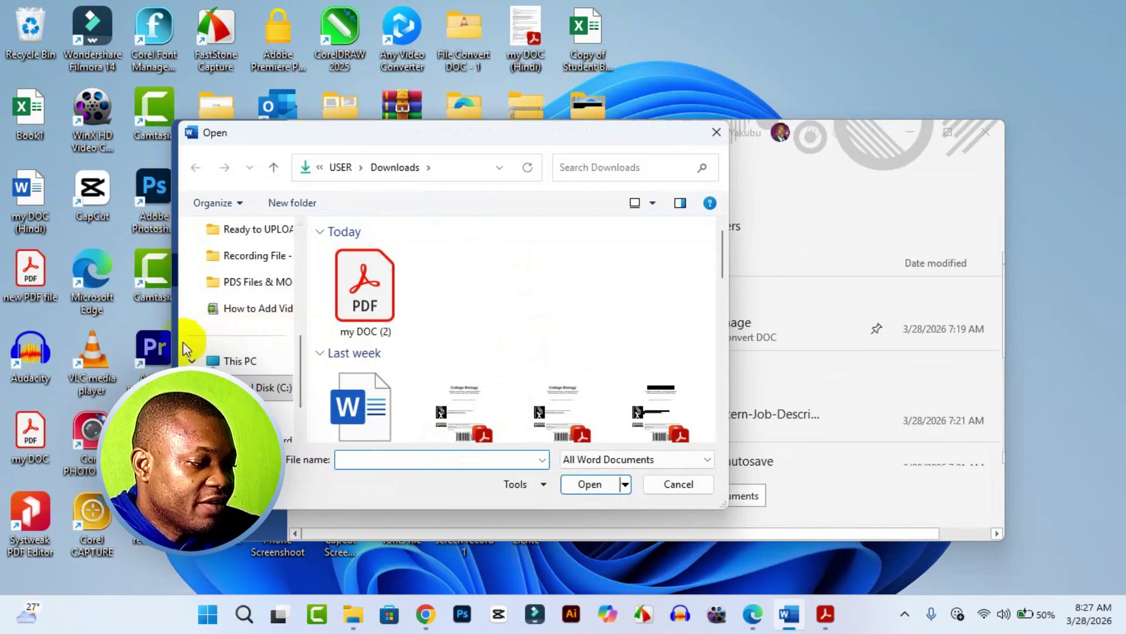
scroll(270, 279, "up", 3)
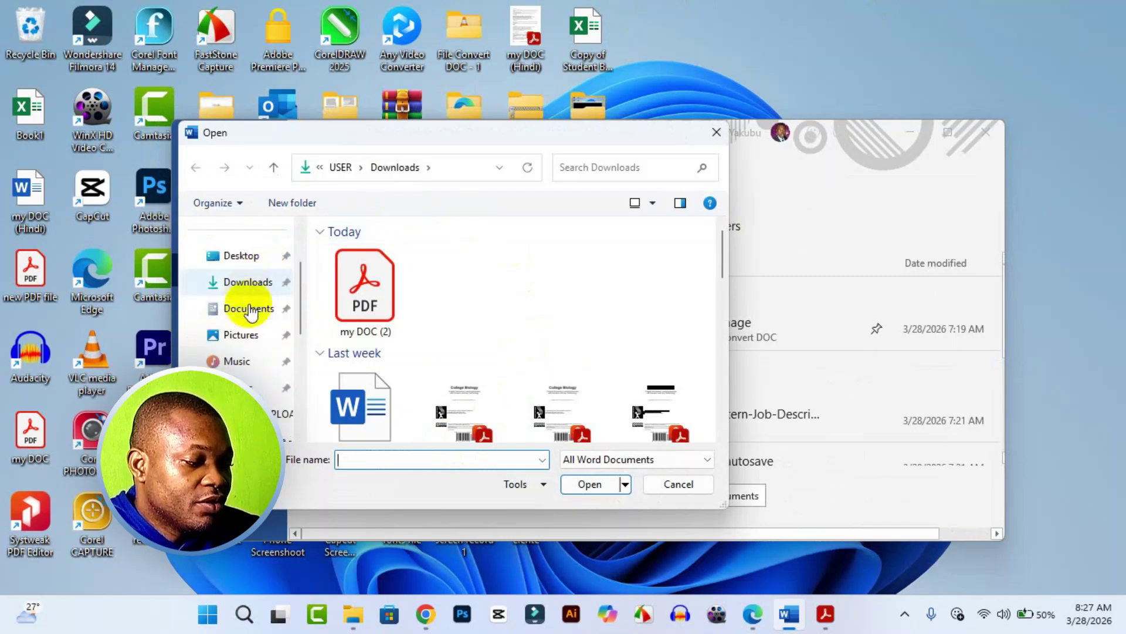
left_click(235, 255)
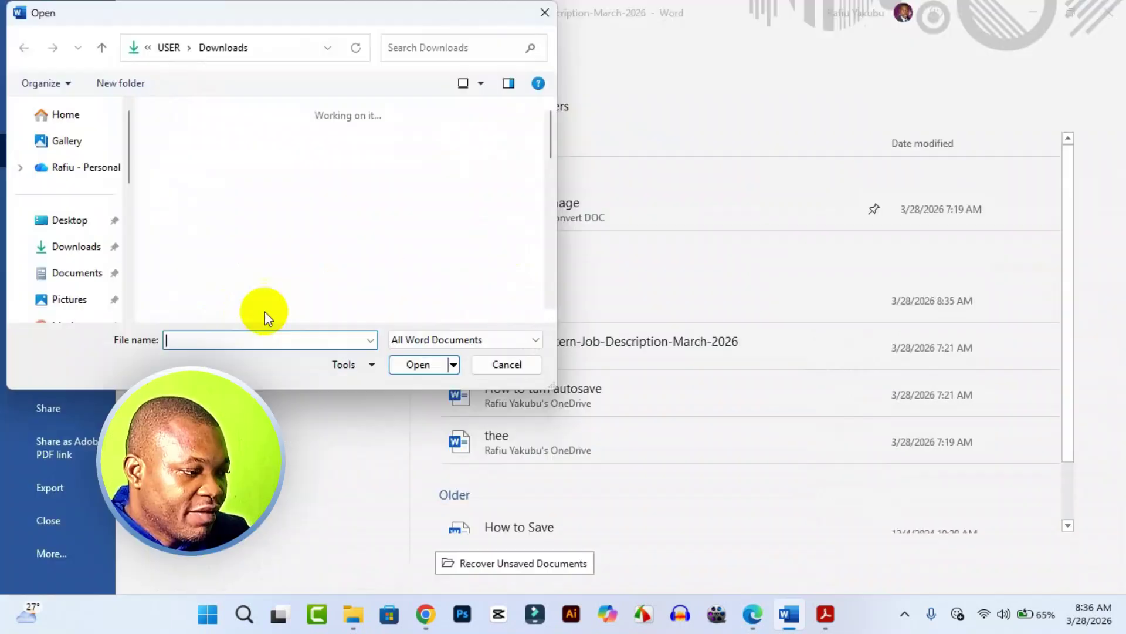
Open the Receipt (edit) PDF from the Downloads folder and accept its conversion to an editable Word document.
scroll(285, 258, "down", 5)
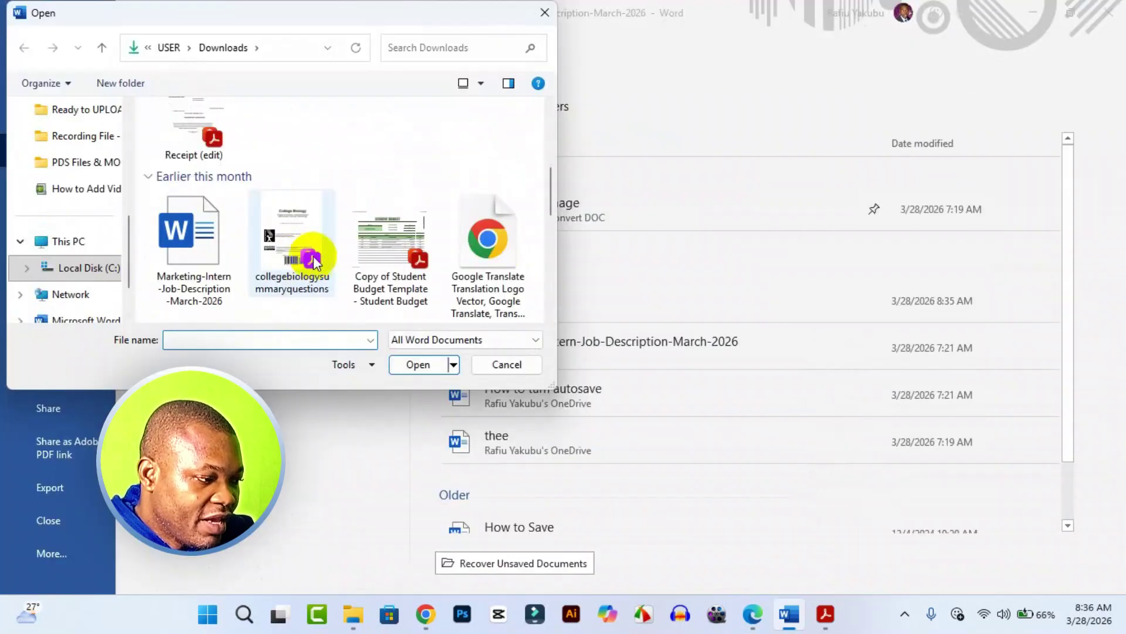
scroll(311, 253, "down", 5)
scroll(319, 253, "up", 4)
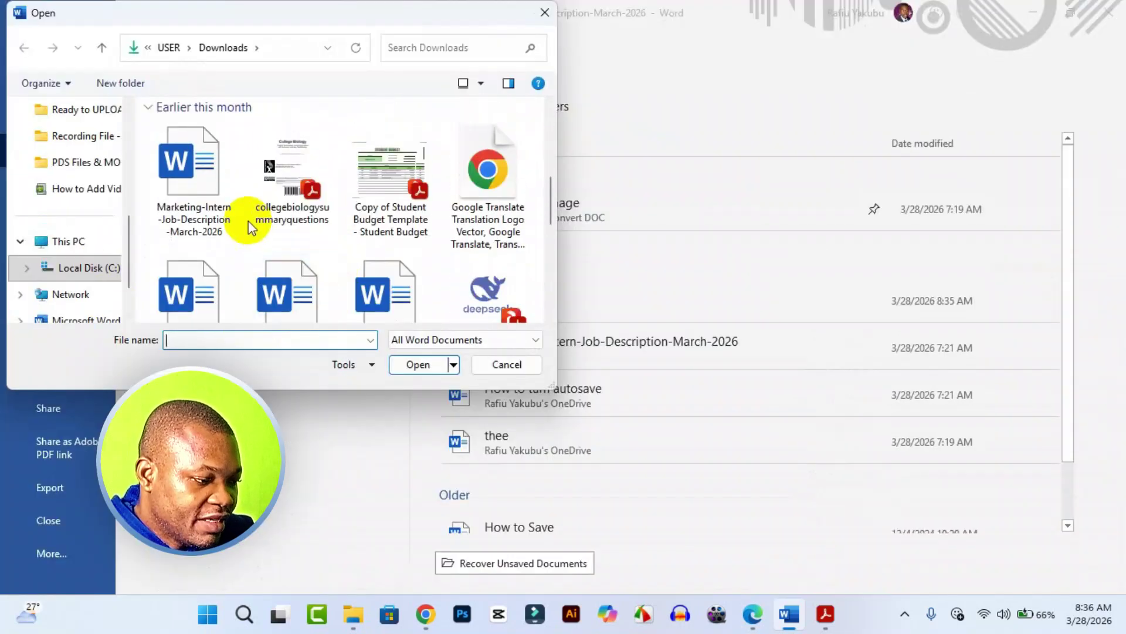
scroll(244, 227, "down", 4)
left_click(205, 258)
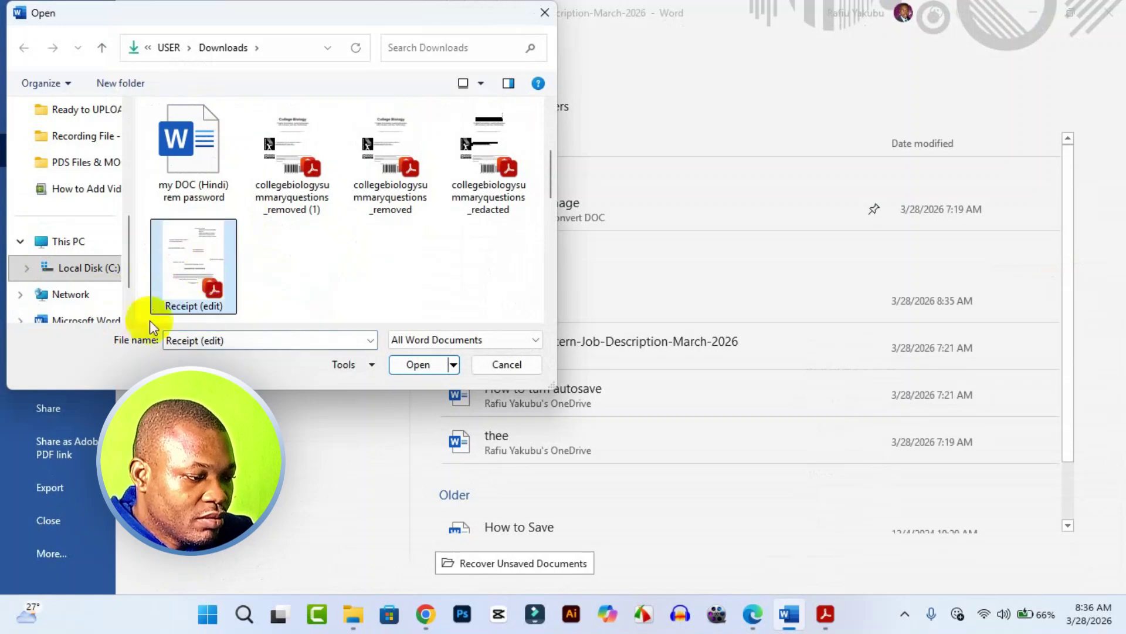
left_click(410, 365)
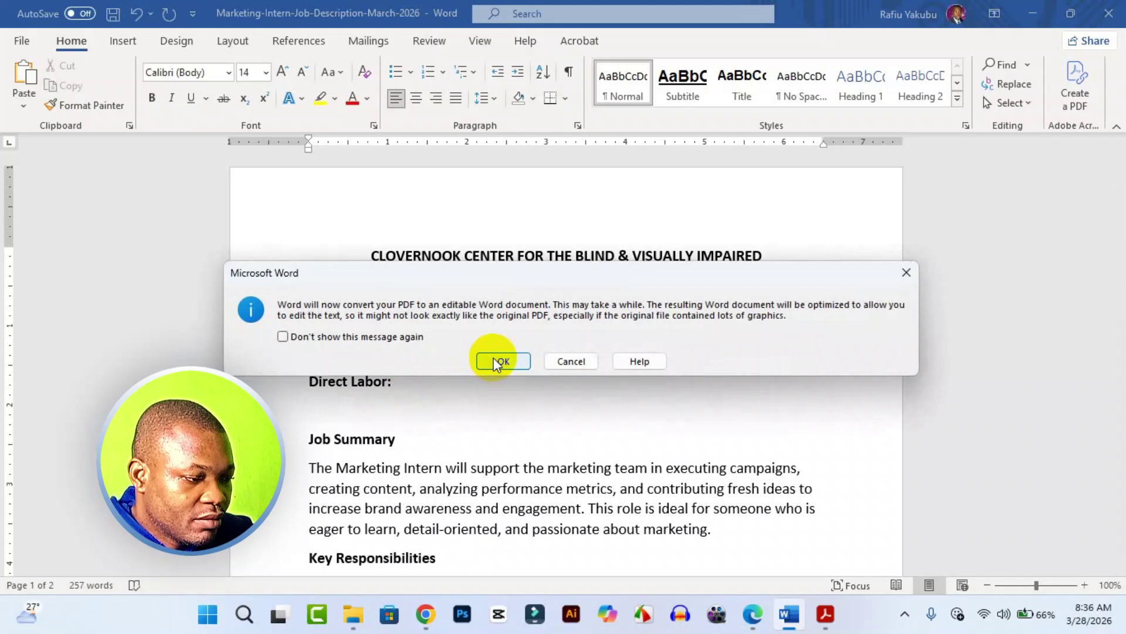
left_click(498, 360)
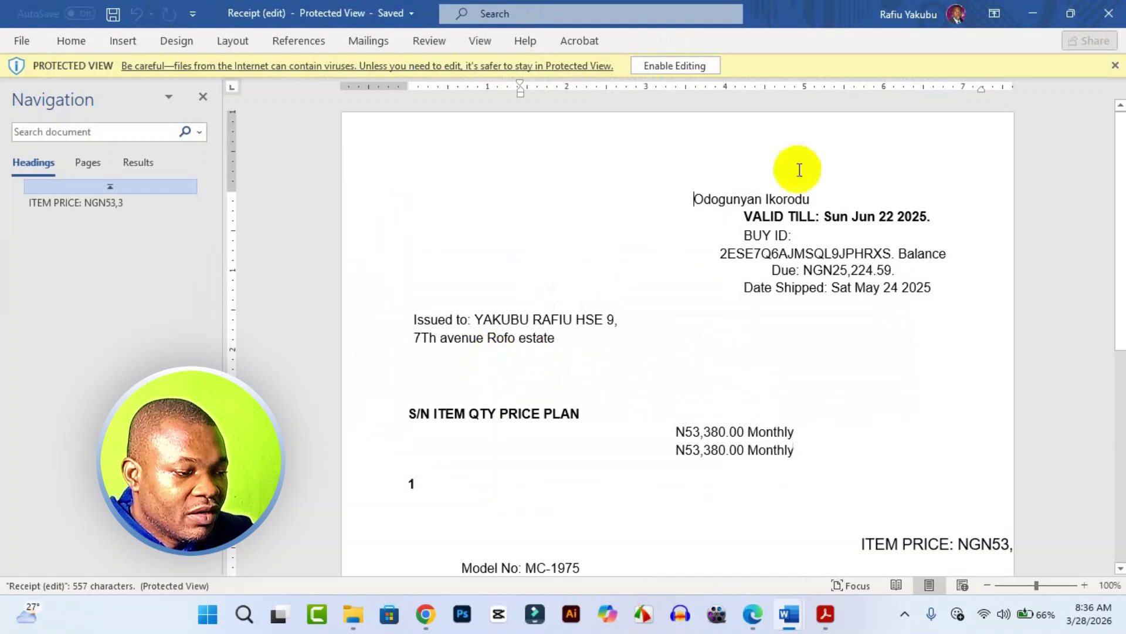
Enable editing for the protected receipt and accept the PDF conversion again.
left_click(717, 68)
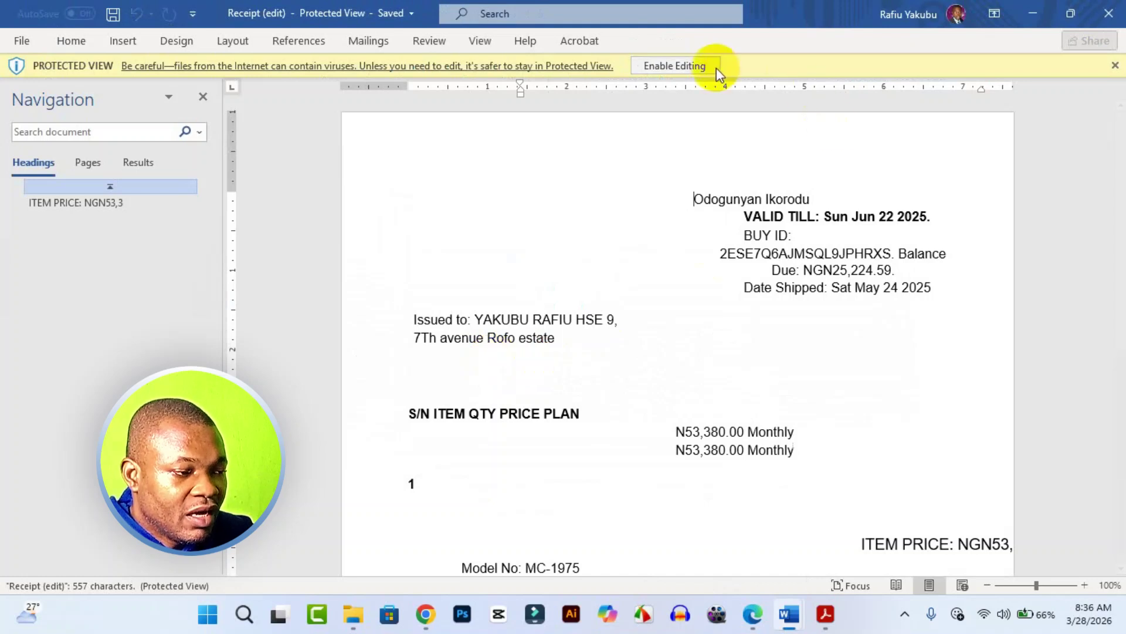
left_click(670, 69)
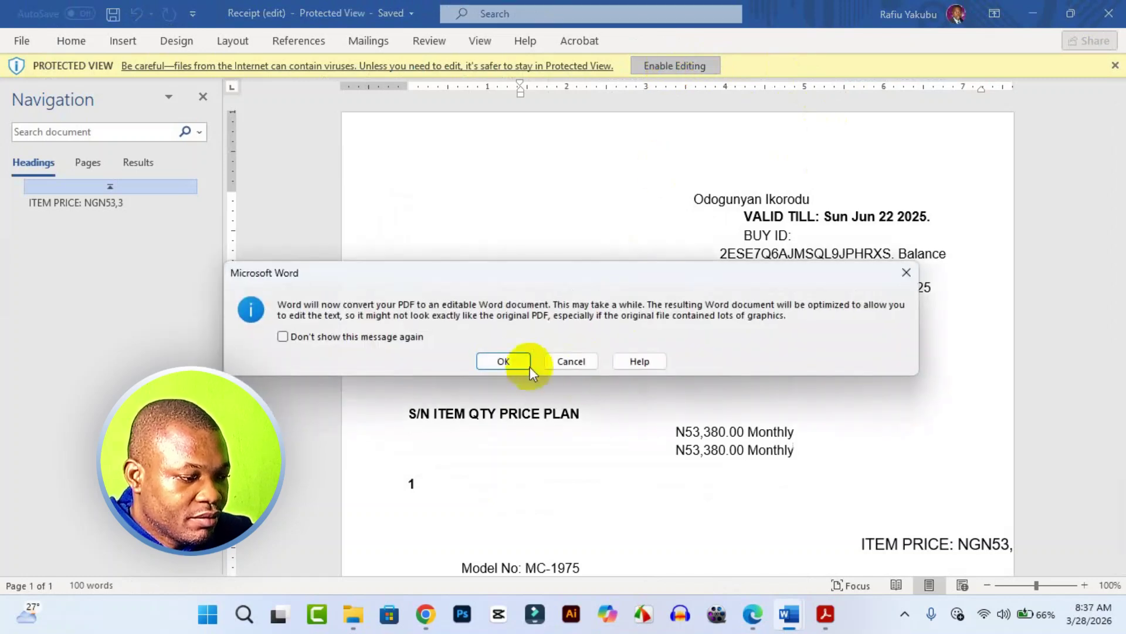
left_click(504, 361)
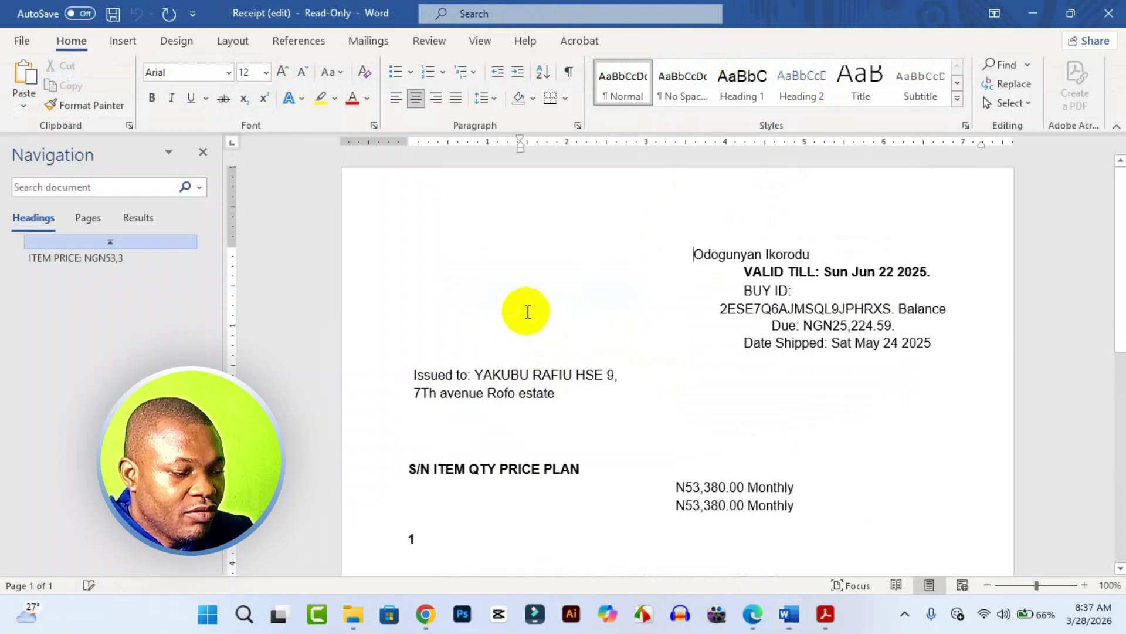
Select the word "delivery" in the instalment notice near the page end and start inserting a hyperlink on it.
scroll(738, 431, "down", 1)
scroll(738, 431, "down", 6)
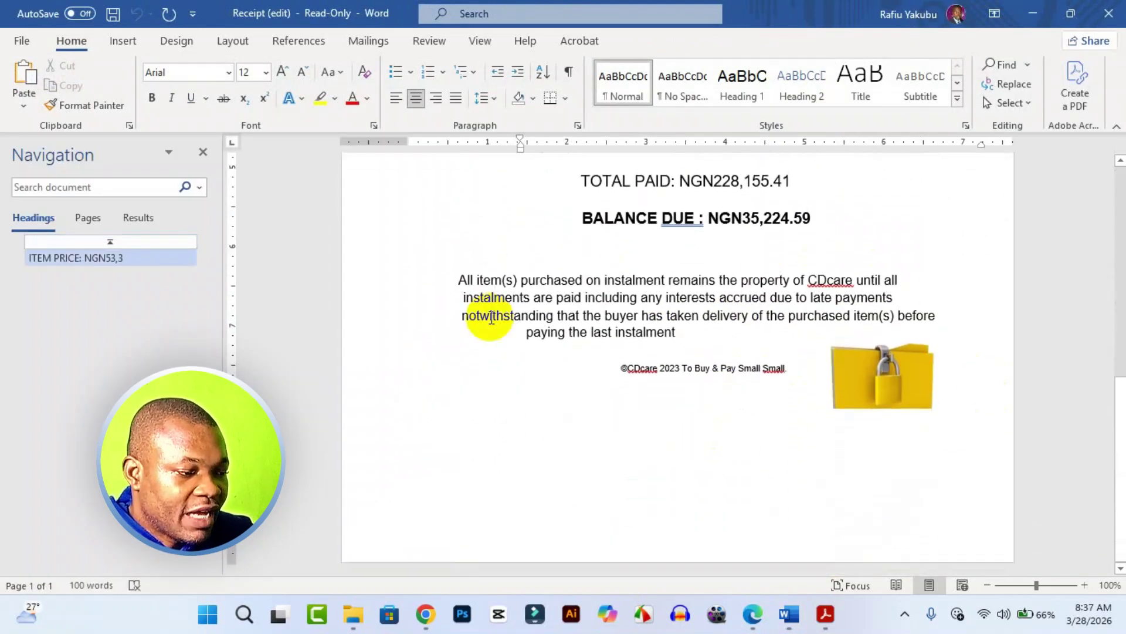
left_click_drag(703, 319, 746, 322)
right_click(729, 320)
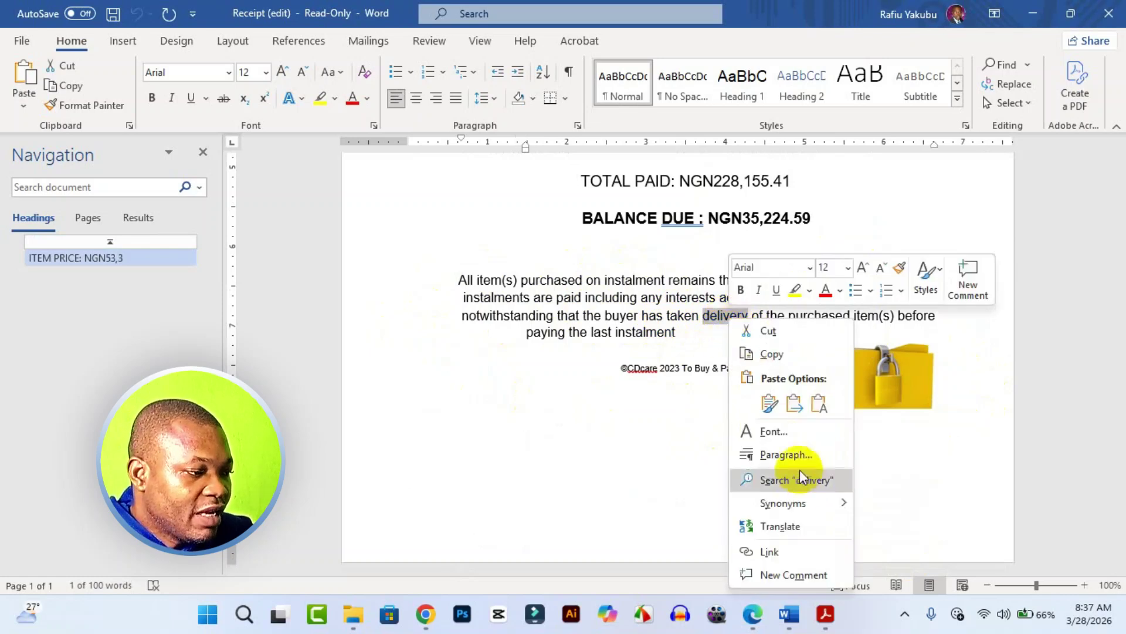
left_click(807, 547)
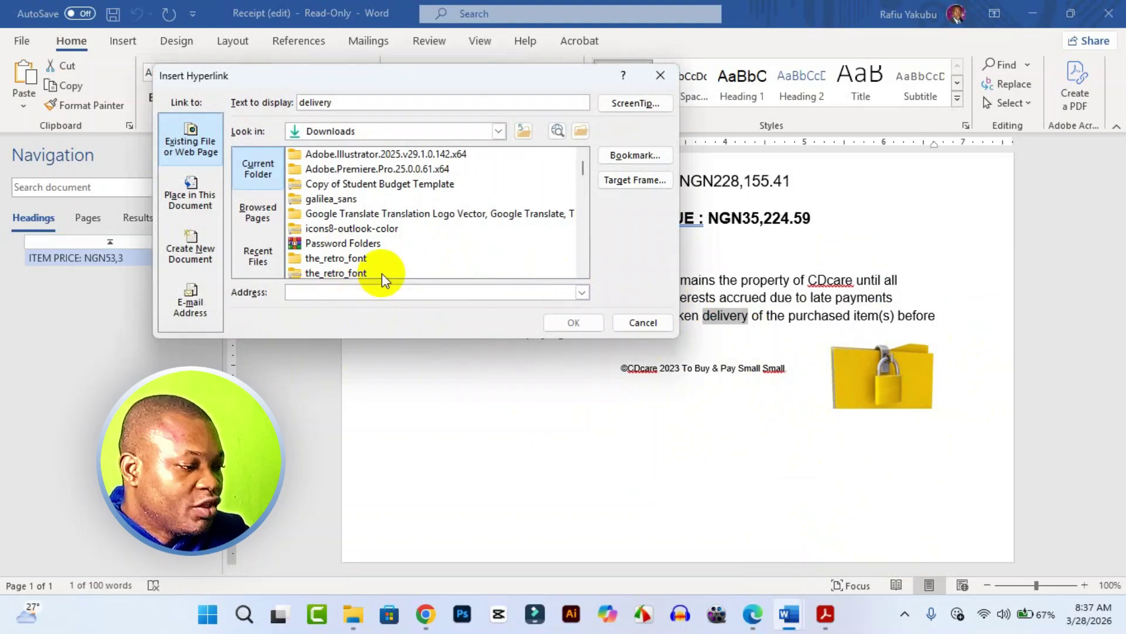
Look through the current folder, browsed pages and recent files for possible link targets.
scroll(391, 256, "down", 3)
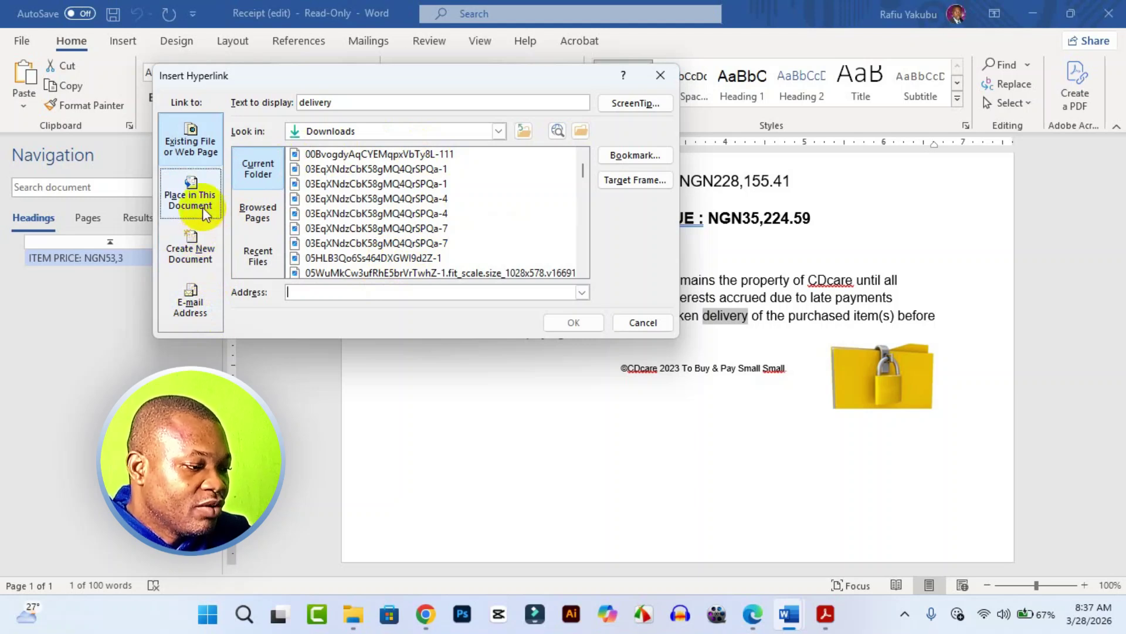
left_click(258, 216)
scroll(403, 227, "down", 5)
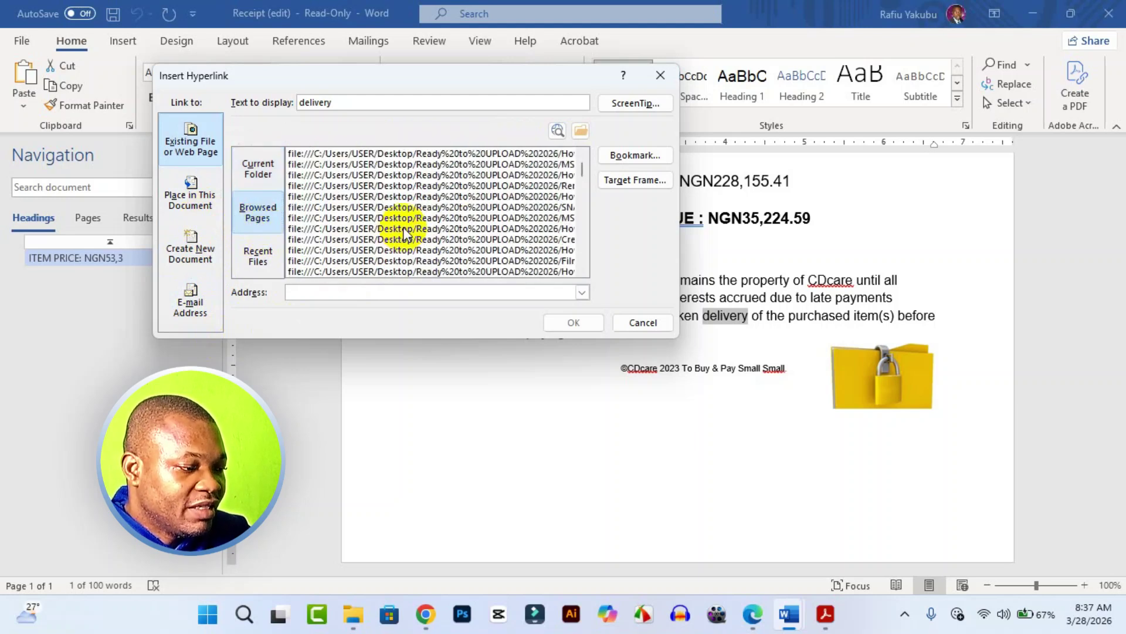
scroll(405, 231, "down", 8)
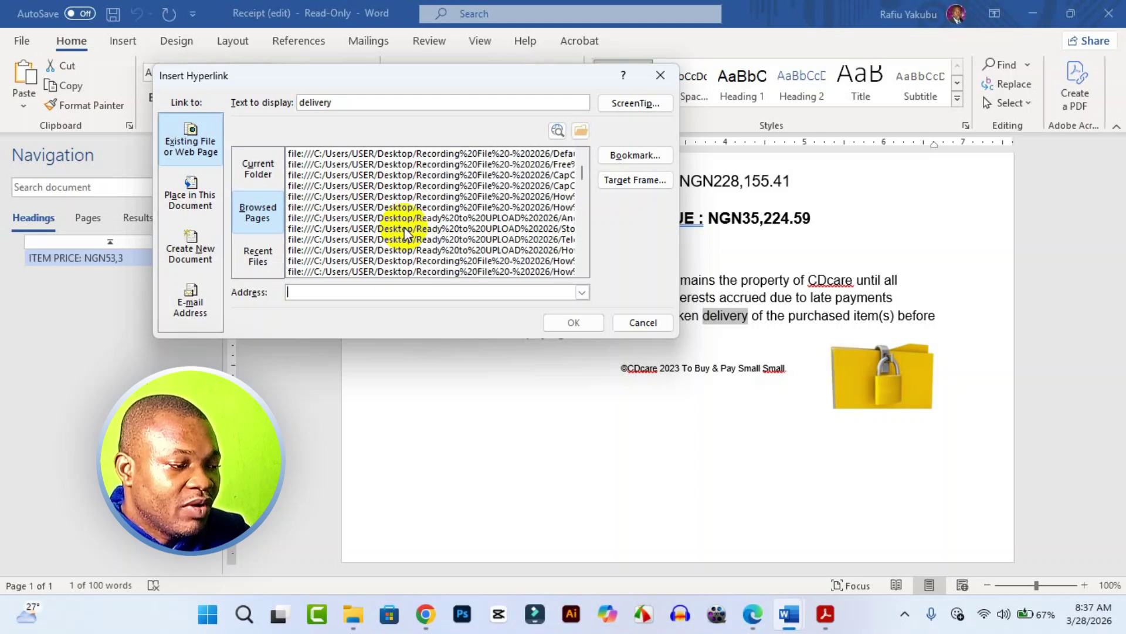
scroll(405, 233, "down", 8)
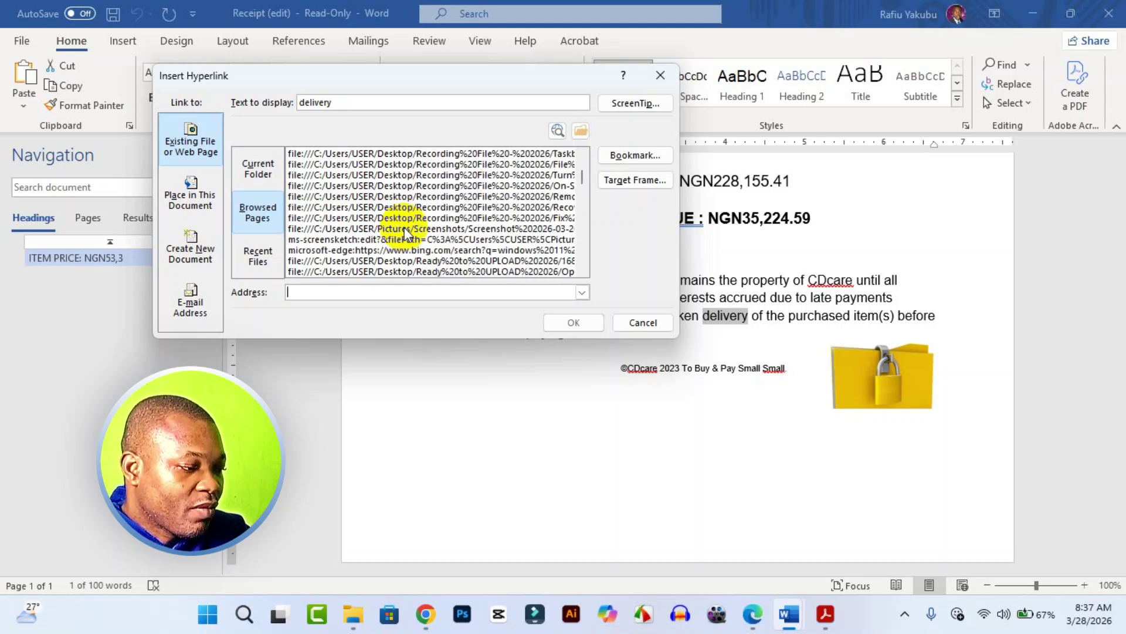
scroll(404, 233, "down", 4)
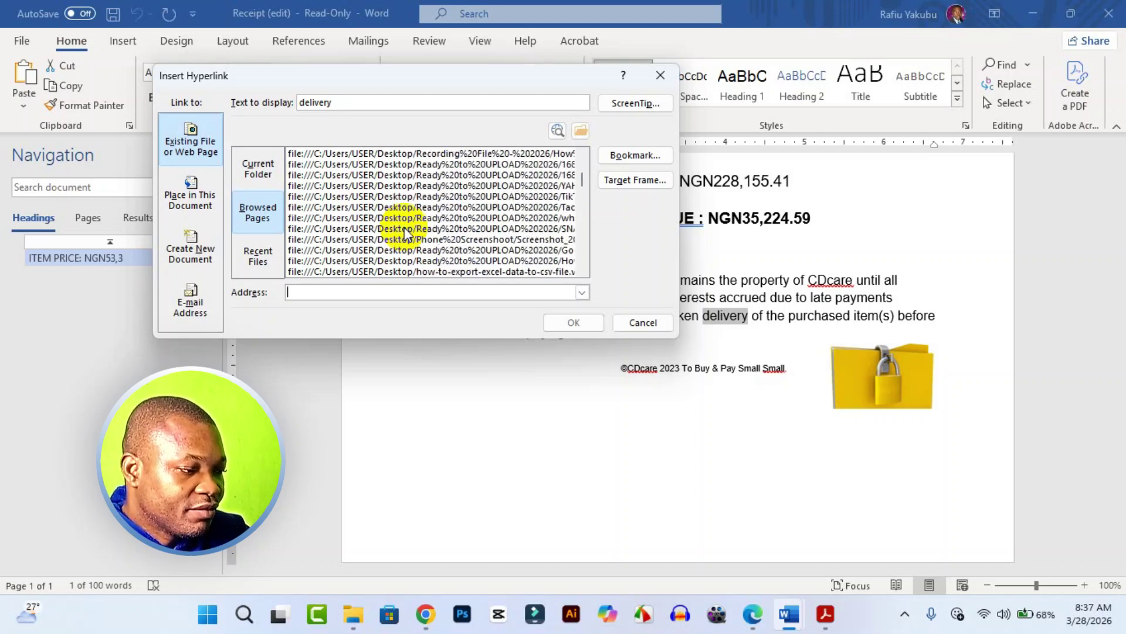
left_click(274, 253)
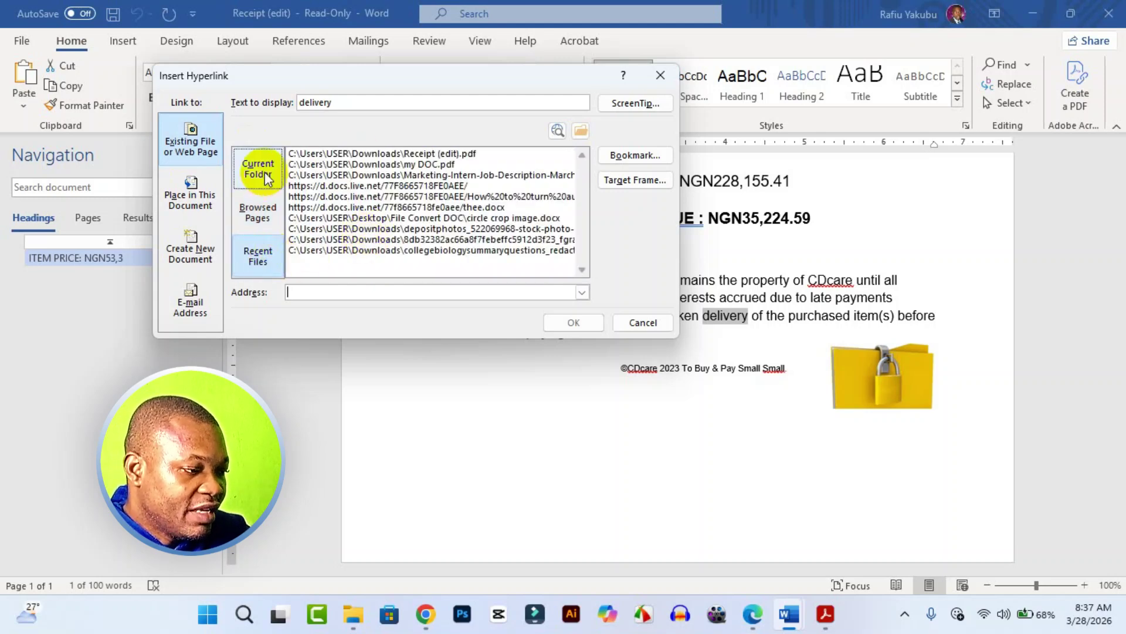
left_click(257, 188)
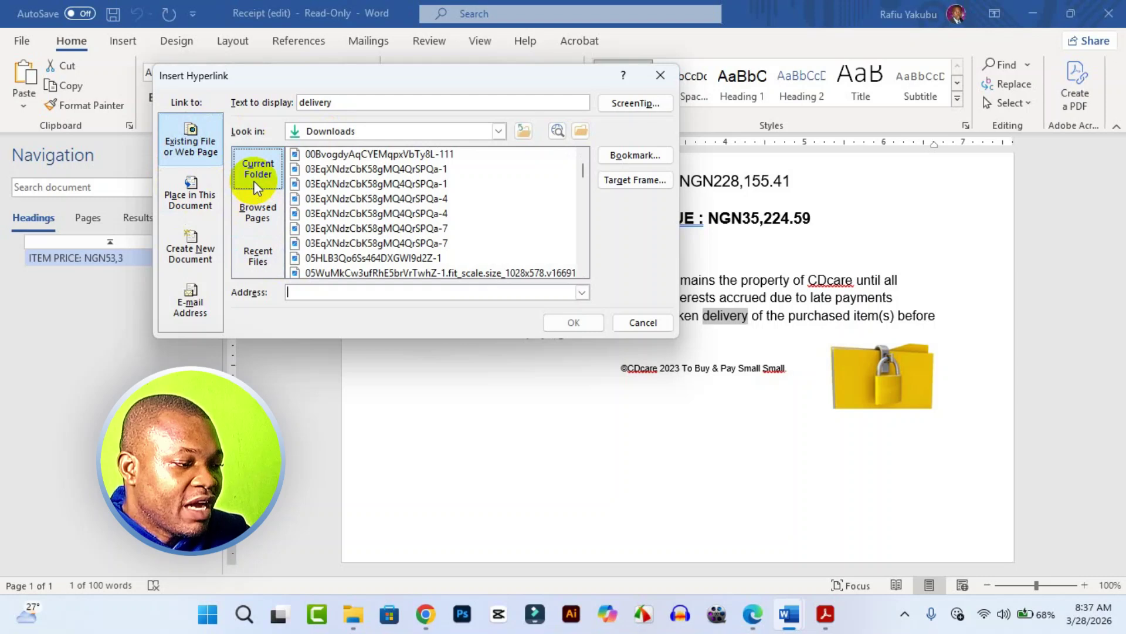
scroll(427, 214, "down", 10)
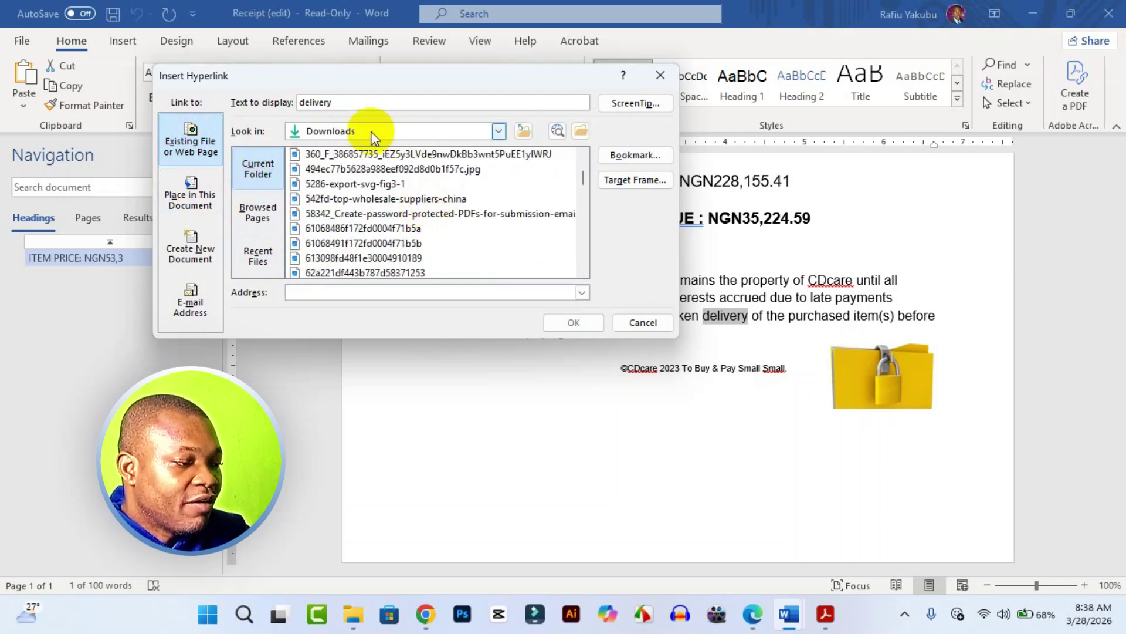
Change the folder searched for the link target from Downloads to File Convert DOC.
left_click(498, 132)
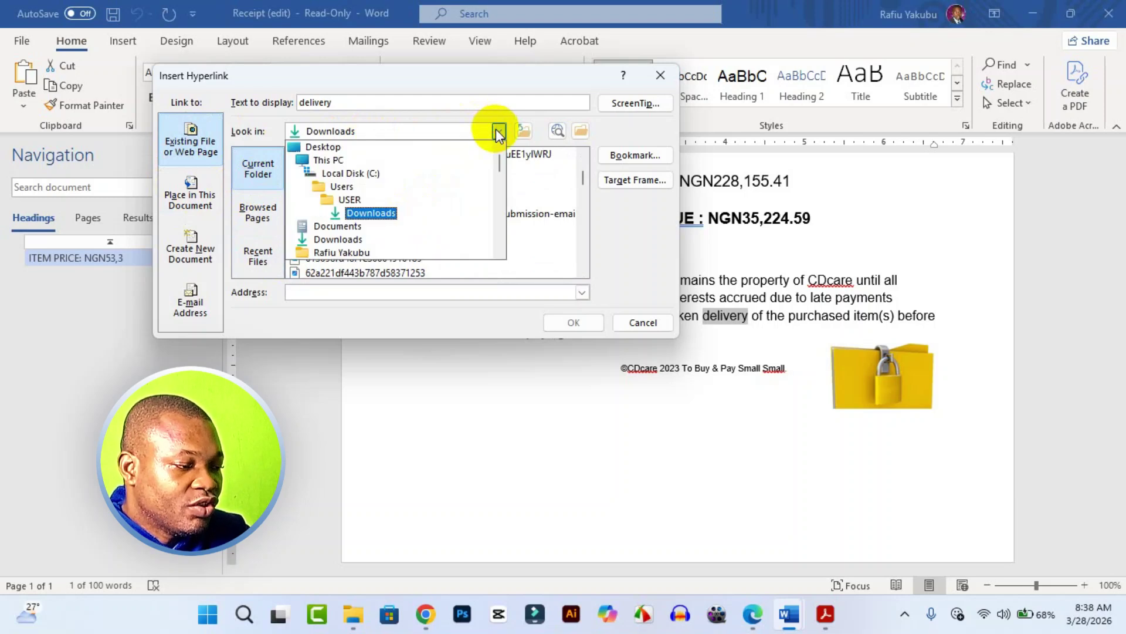
scroll(427, 224, "down", 5)
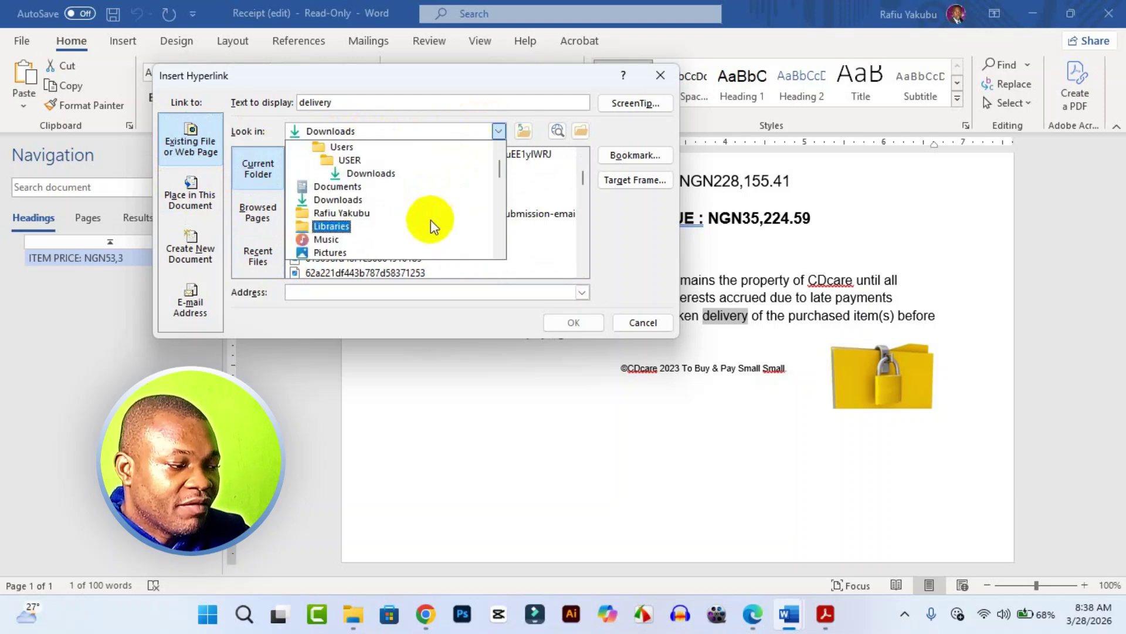
scroll(420, 225, "down", 2)
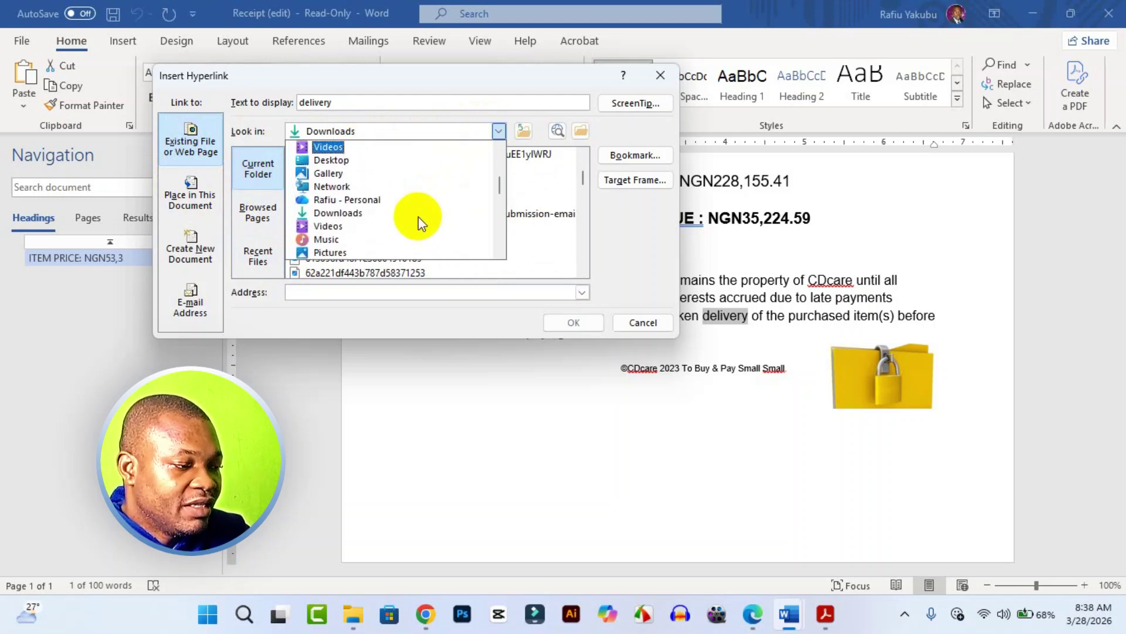
scroll(421, 223, "down", 2)
scroll(420, 224, "down", 6)
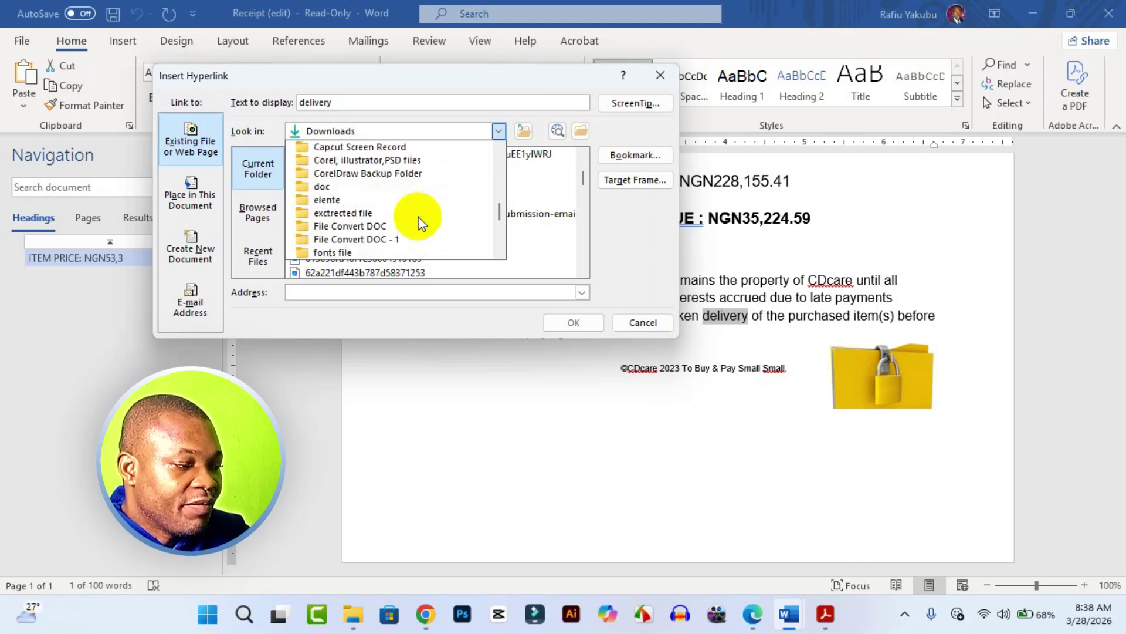
scroll(420, 223, "down", 2)
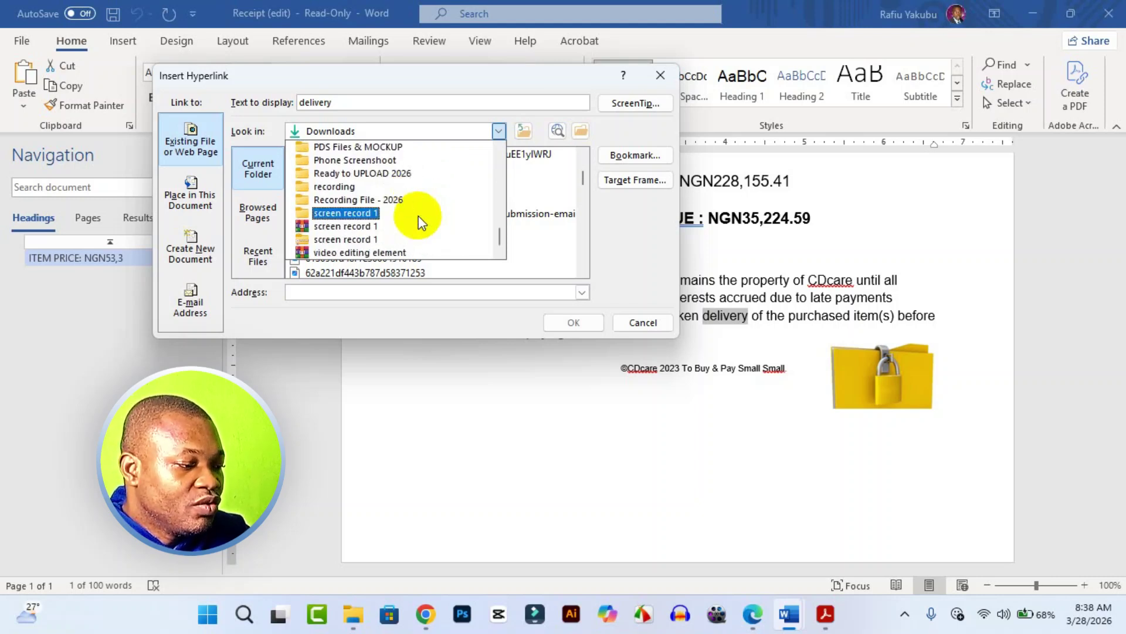
scroll(420, 224, "up", 8)
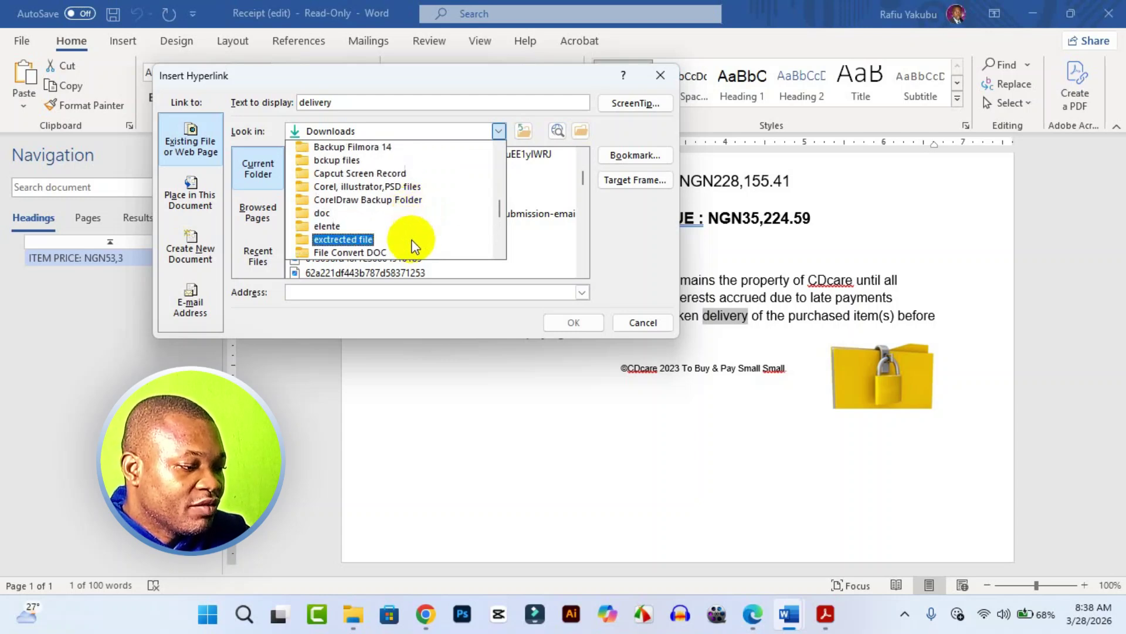
scroll(404, 233, "down", 1)
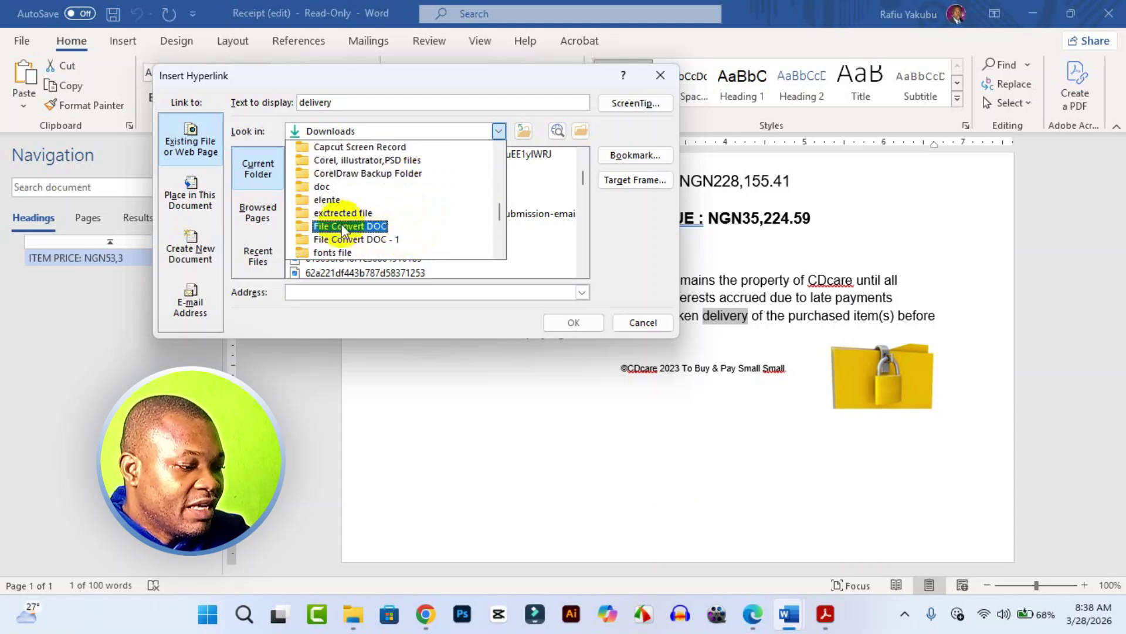
left_click(318, 226)
Link the word "delivery" to ScholarshipInterestFreeLoans.pdf in the File Convert DOC folder.
left_click(316, 228)
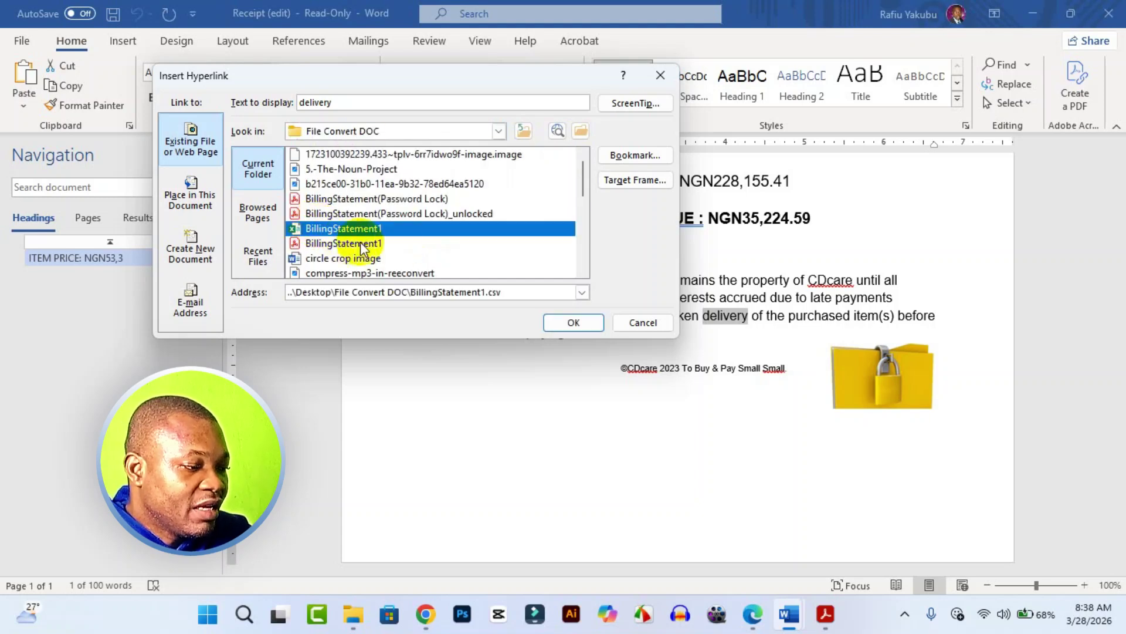
scroll(403, 247, "down", 2)
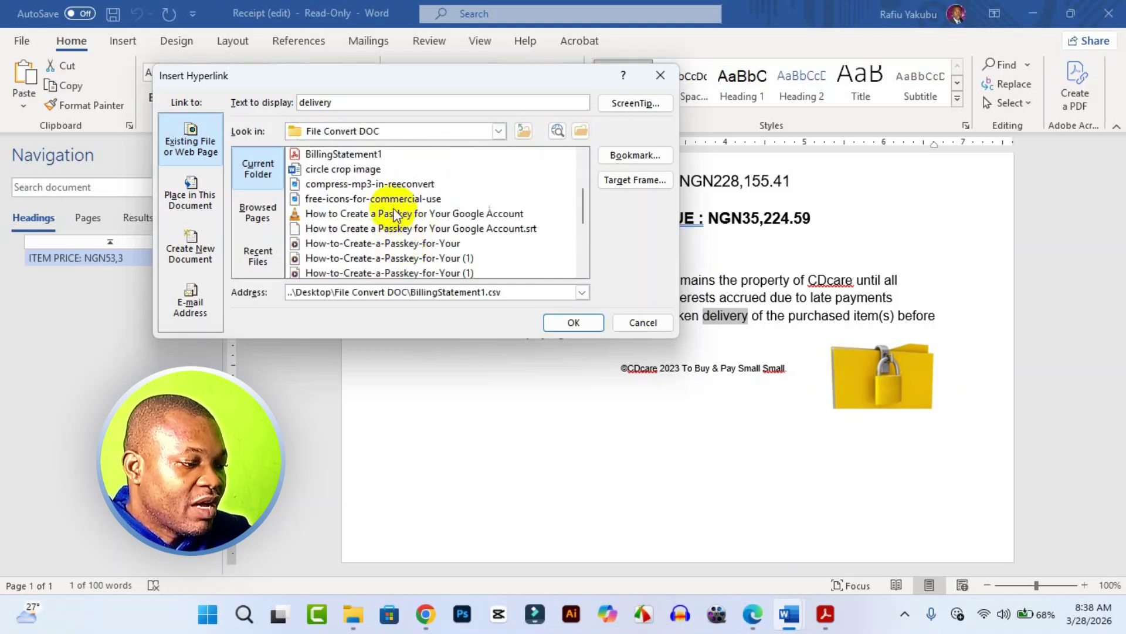
left_click(358, 185)
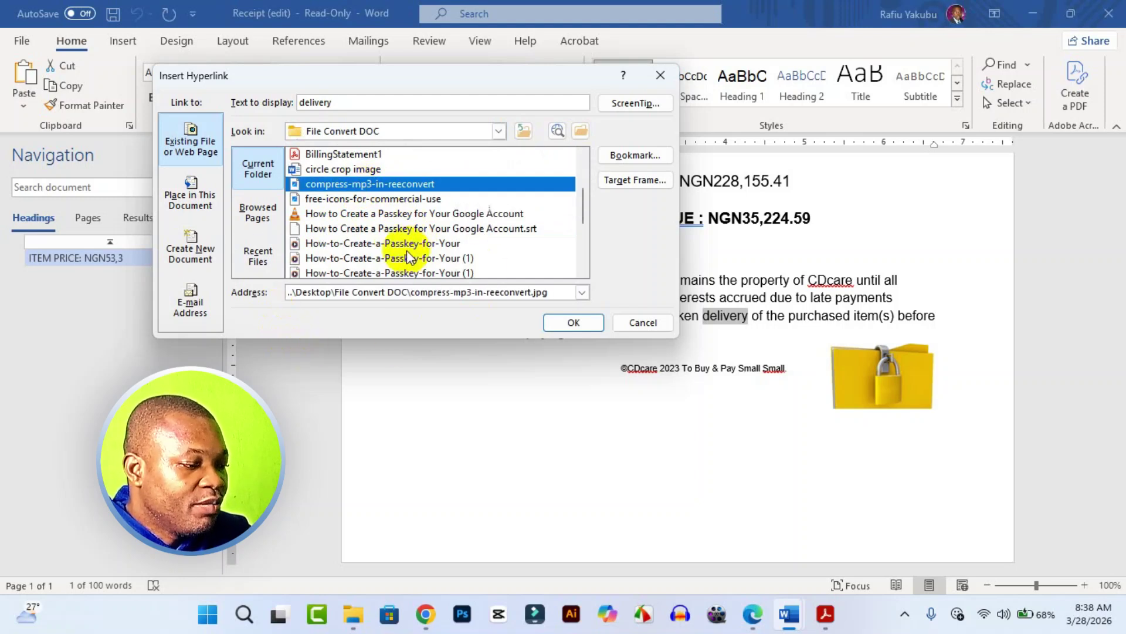
scroll(397, 252, "down", 4)
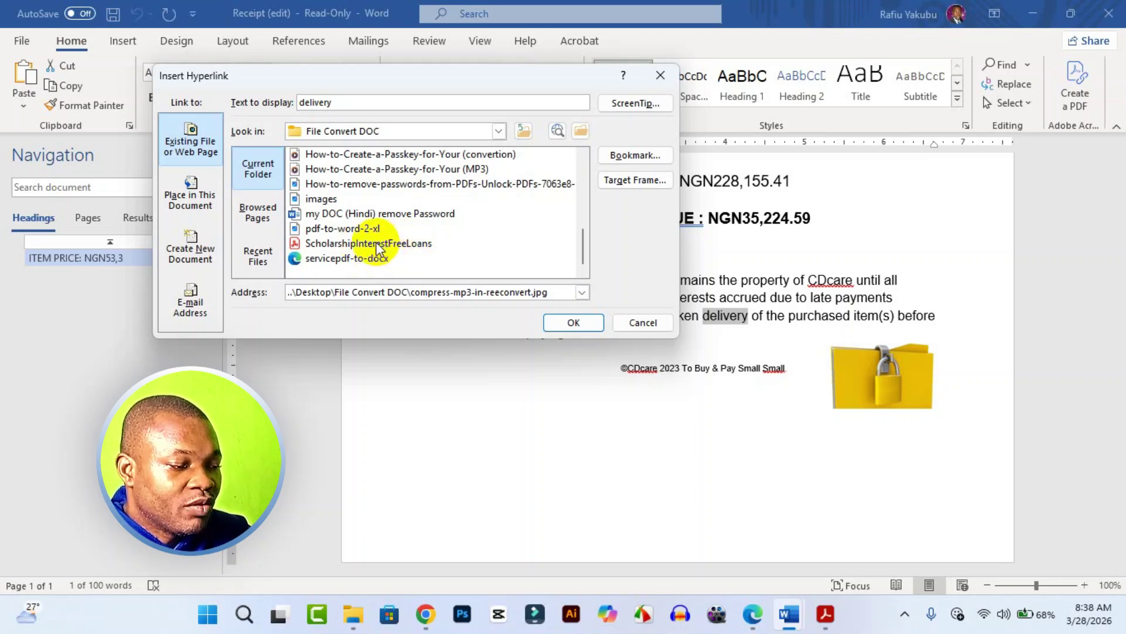
left_click(377, 245)
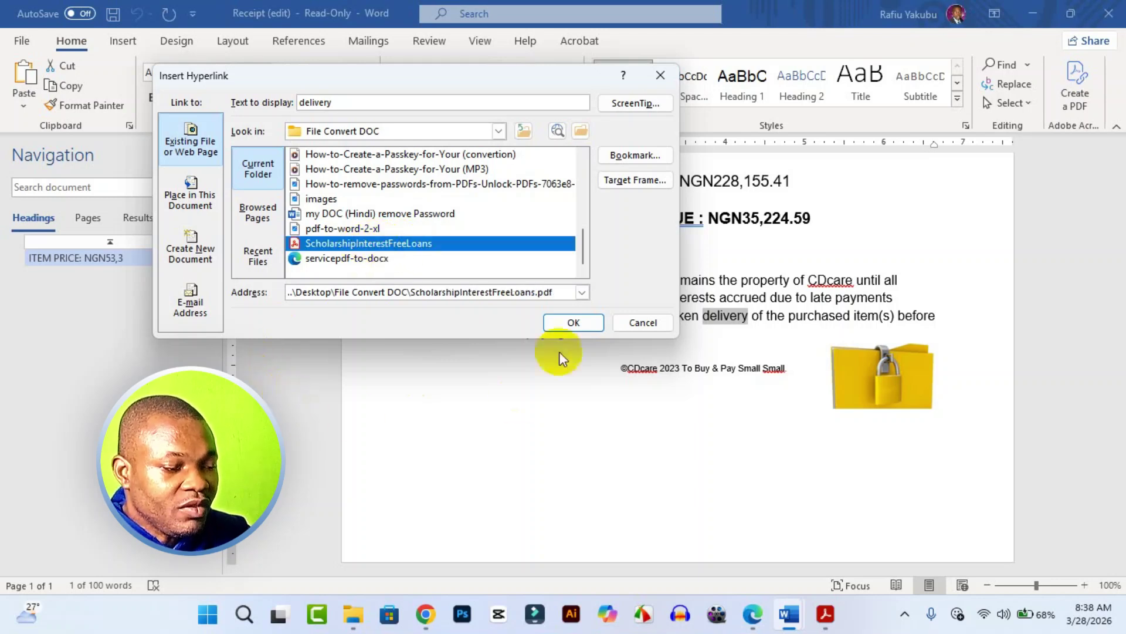
left_click(566, 322)
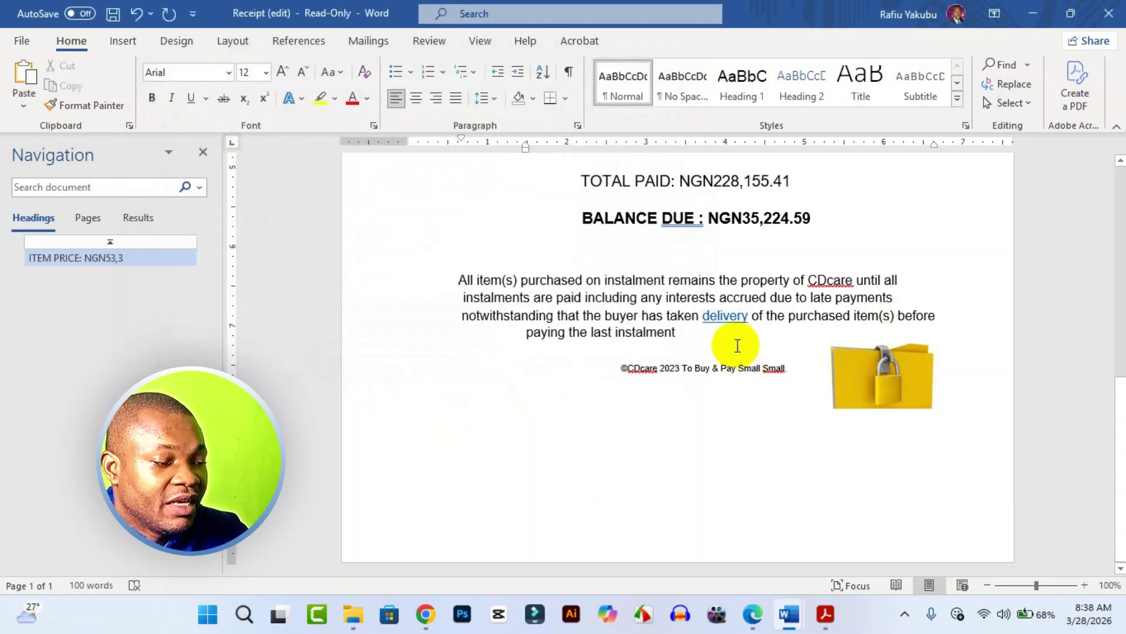
Test the "delivery" link by viewing its target PDF in Adobe Acrobat, and return to the receipt in Word.
mouse_move(723, 317)
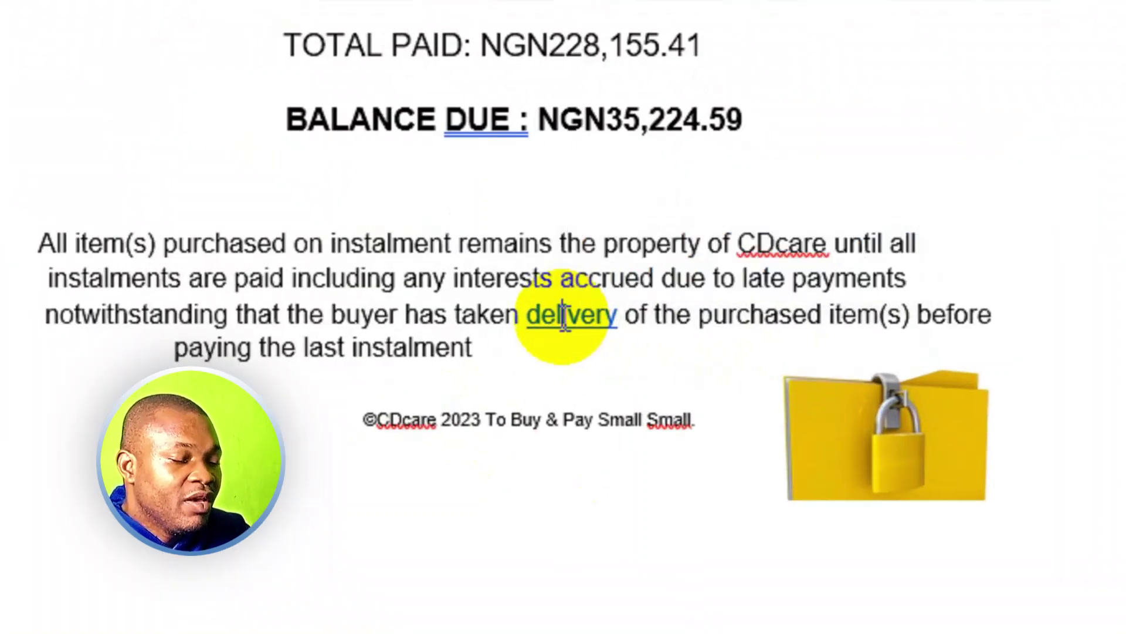
left_click(562, 317)
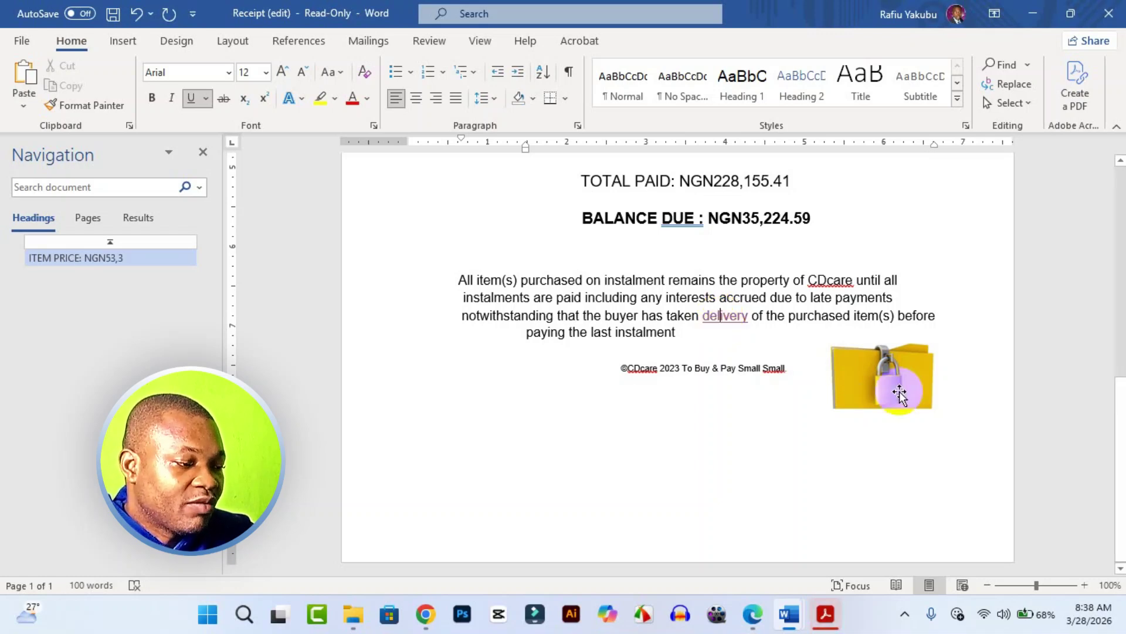
left_click(827, 611)
scroll(791, 396, "down", 10)
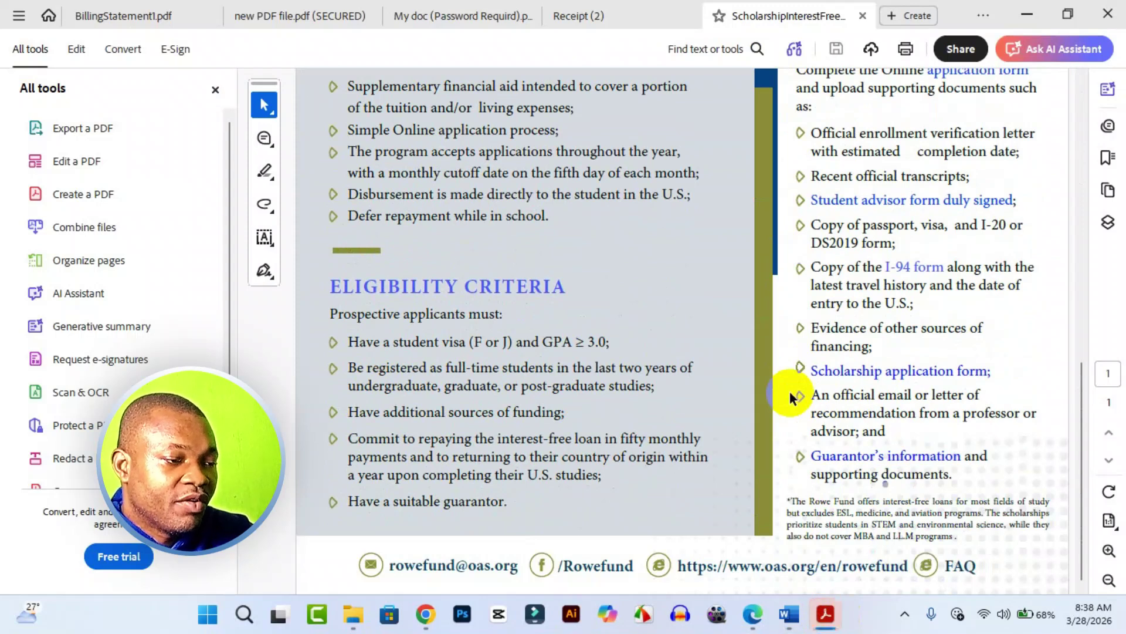
scroll(790, 396, "up", 10)
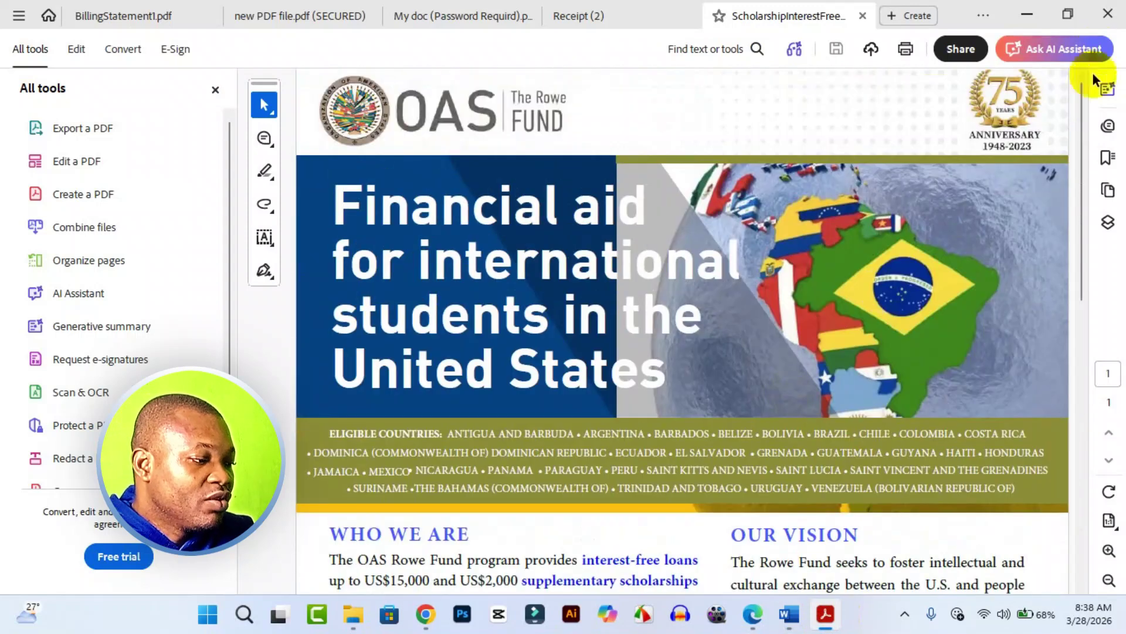
left_click(1027, 14)
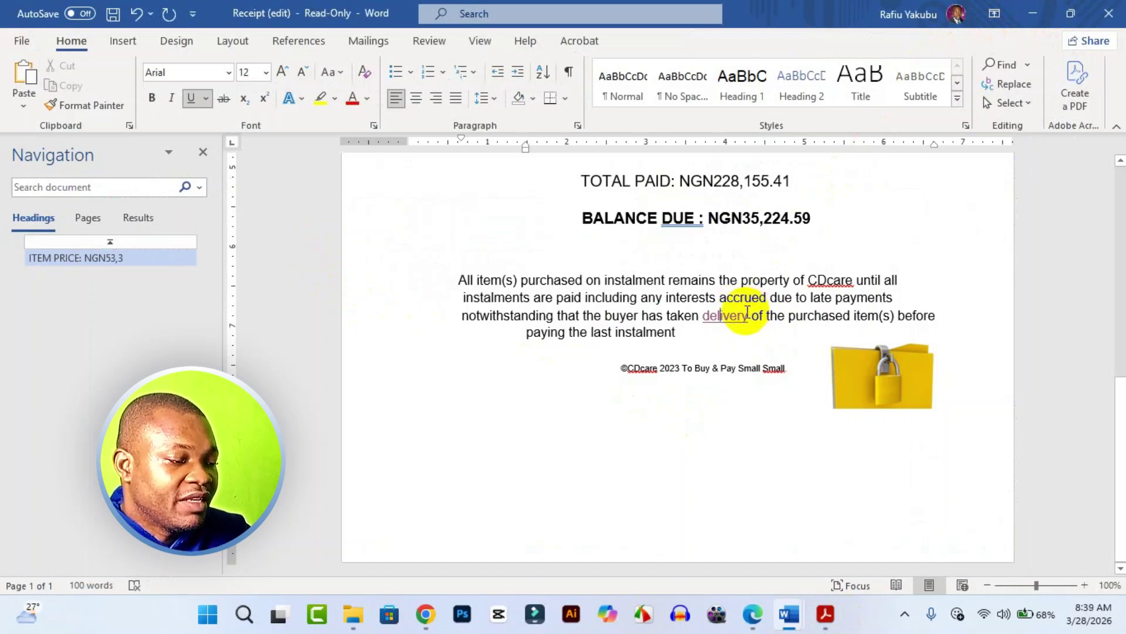
left_click_drag(748, 311, 692, 315)
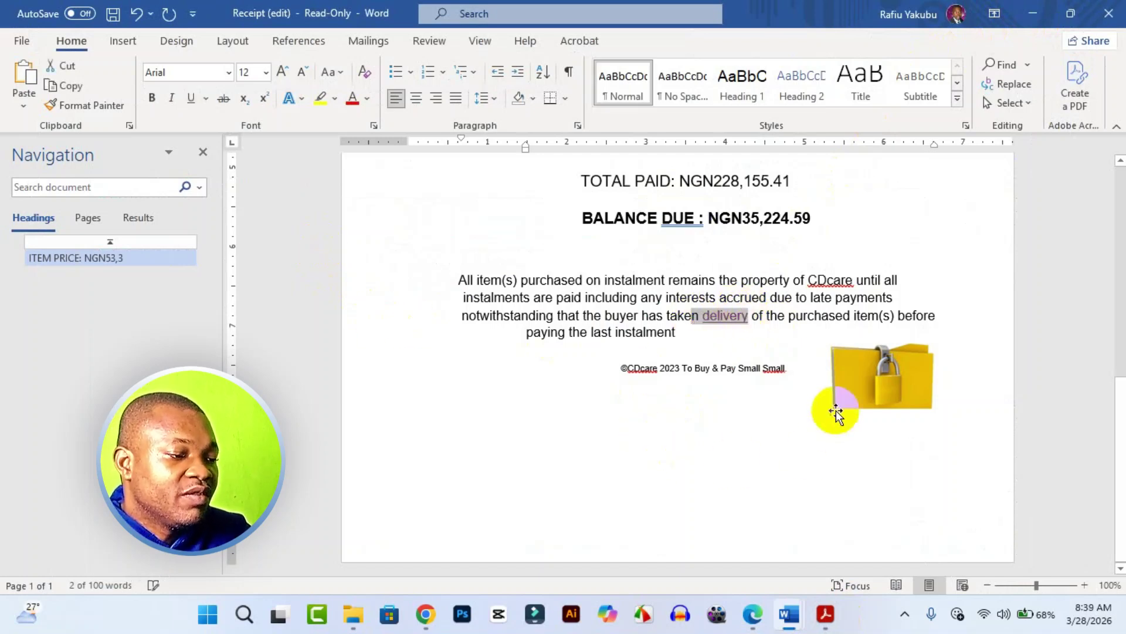
left_click(731, 385)
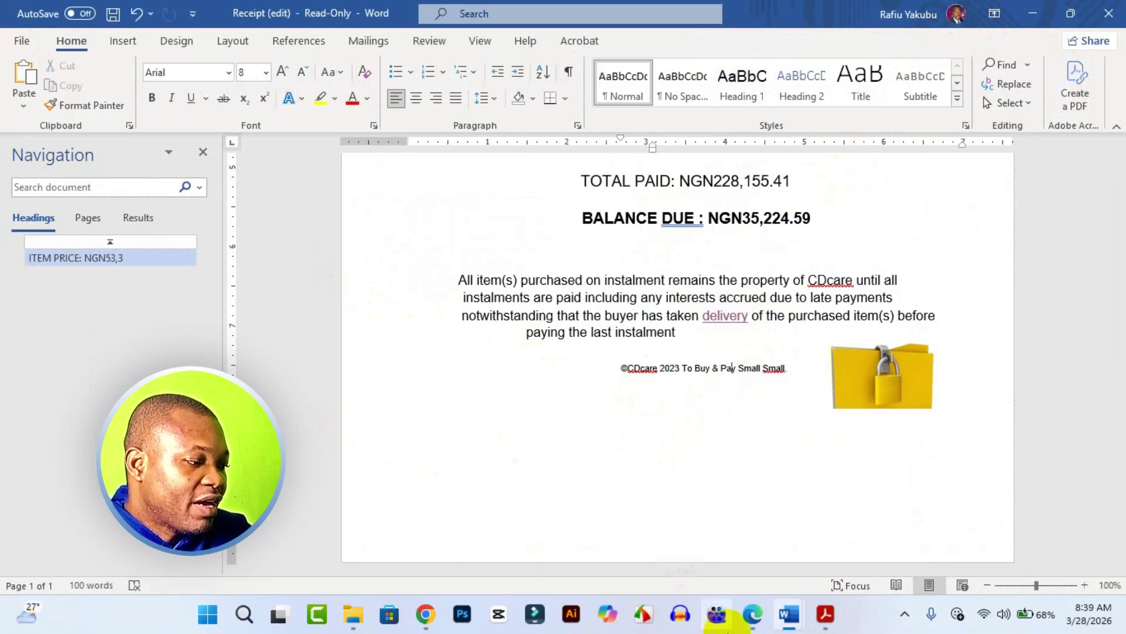
Save the document as a PDF named "Receipt Clickable link" in the Desktop folder.
left_click(14, 51)
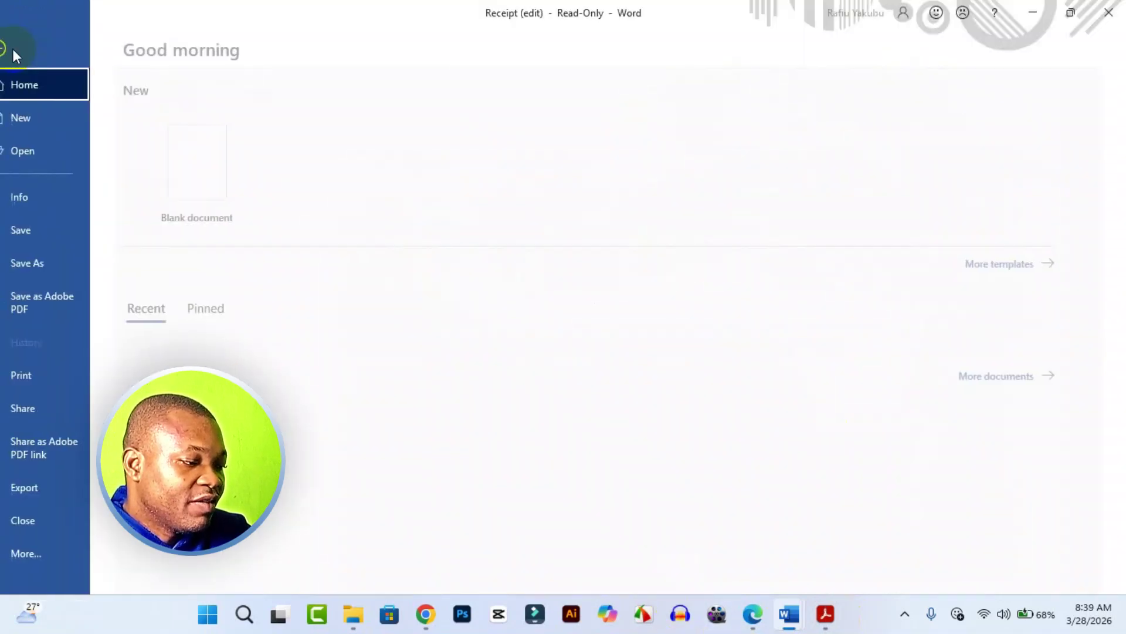
left_click(44, 259)
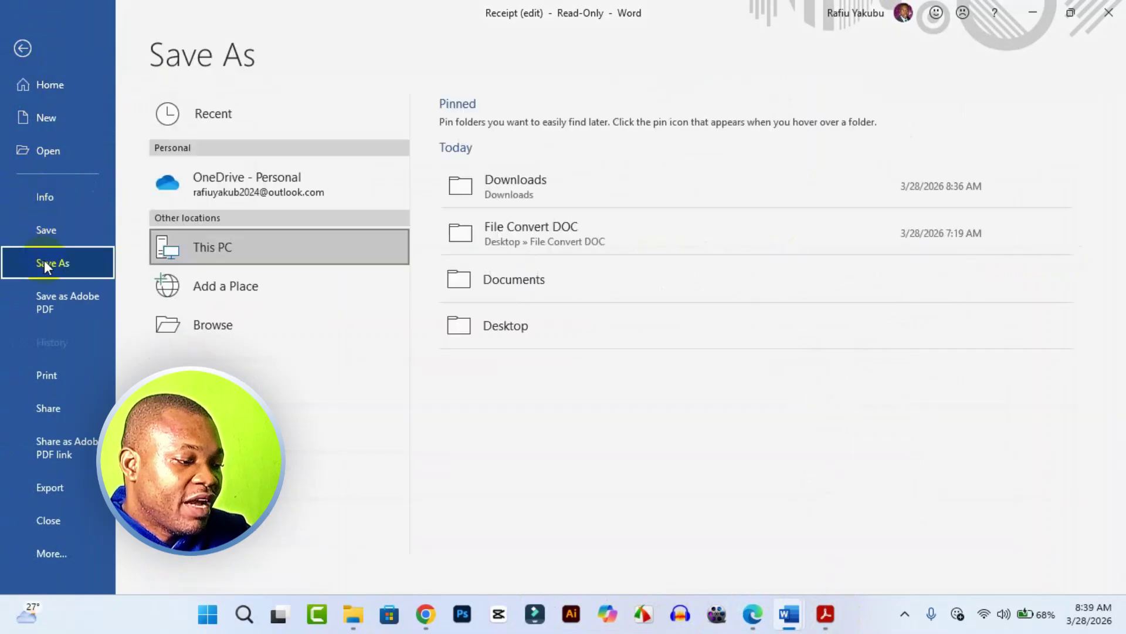
left_click(216, 334)
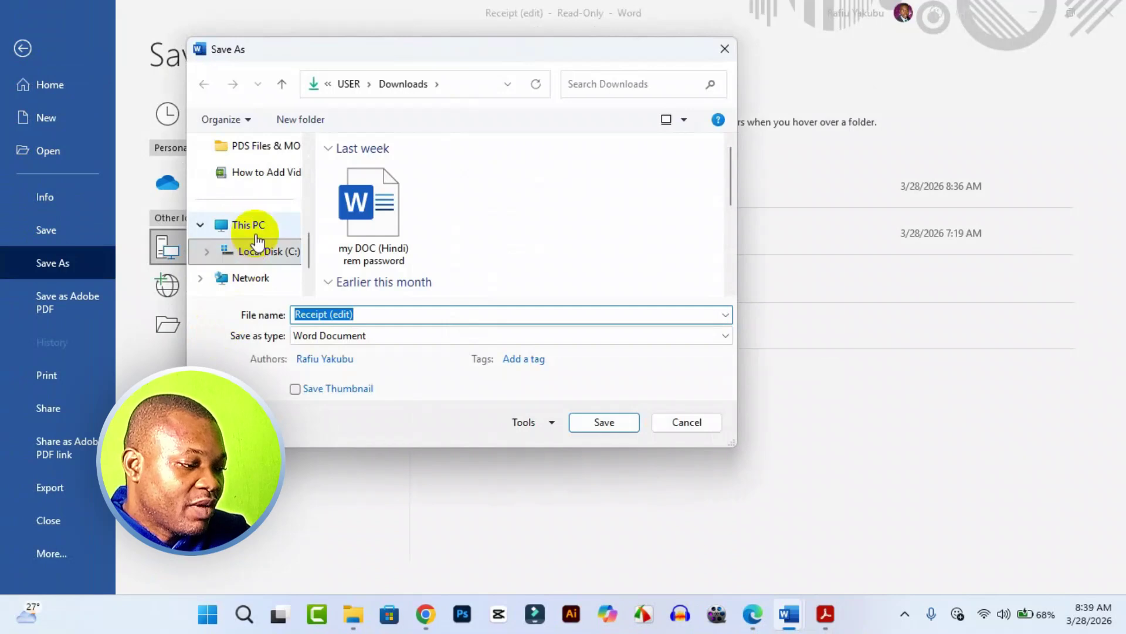
scroll(259, 223, "up", 3)
left_click(249, 172)
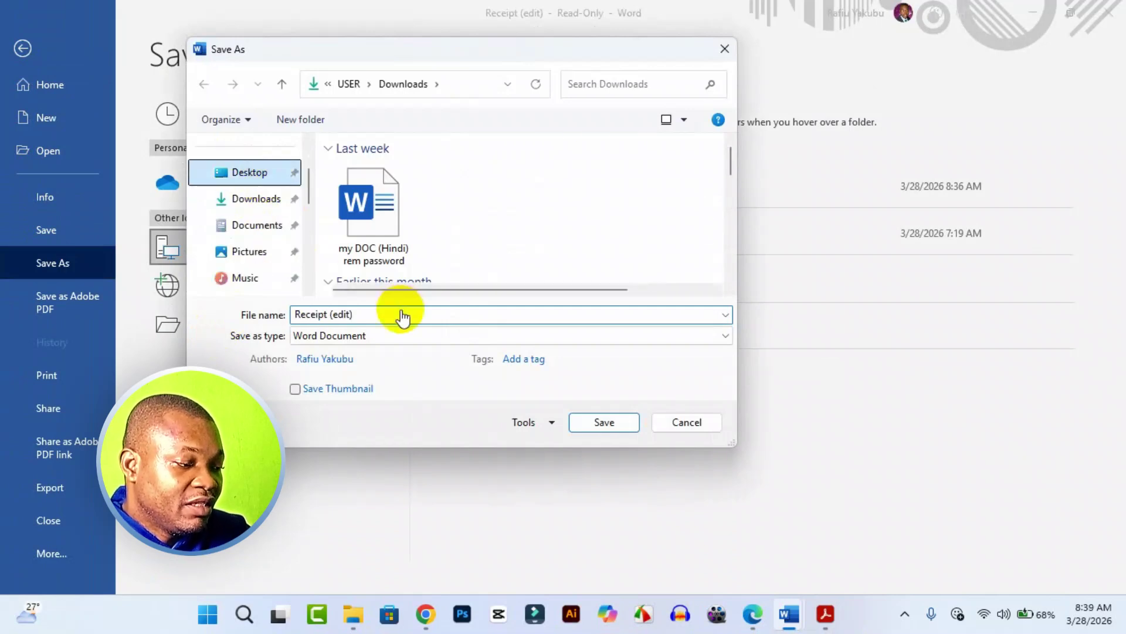
double_click(336, 316)
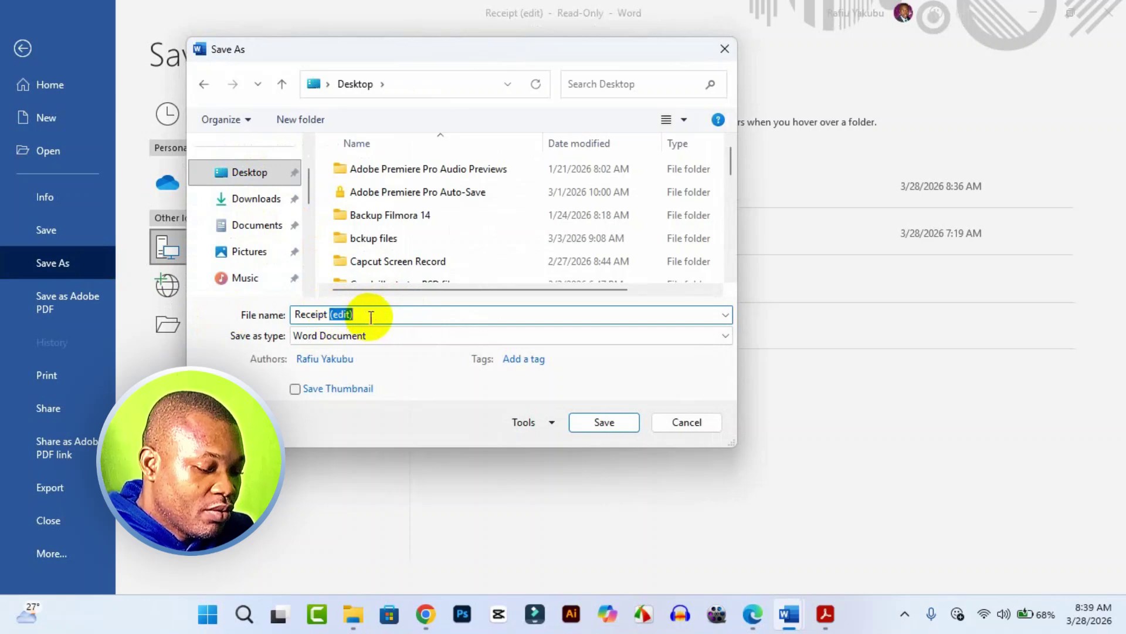
type("Cl")
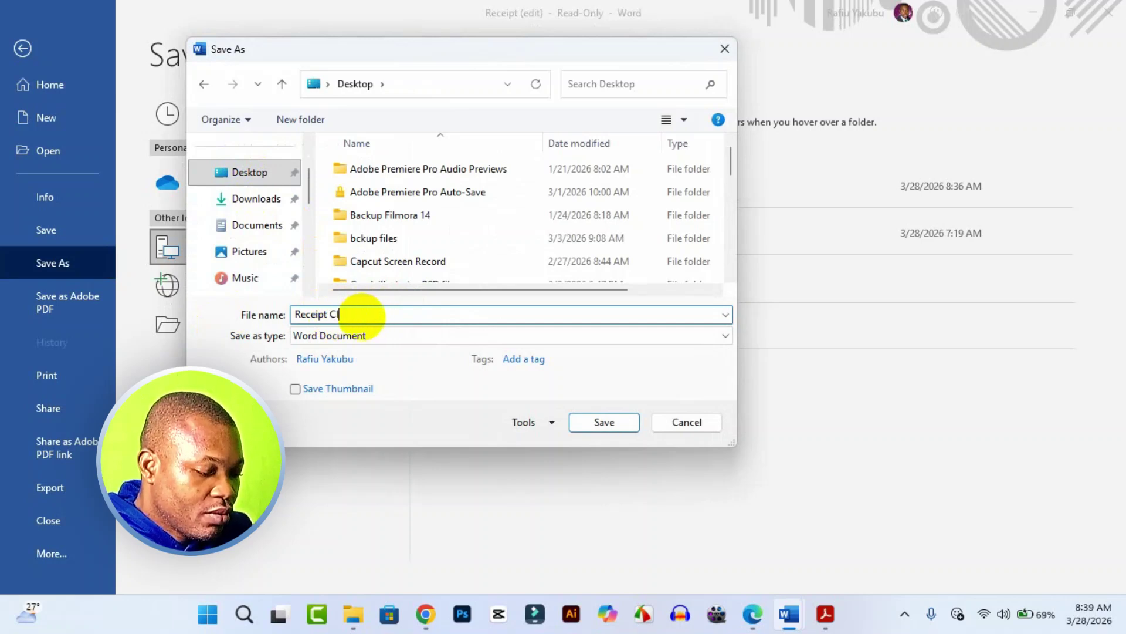
type("ickable link")
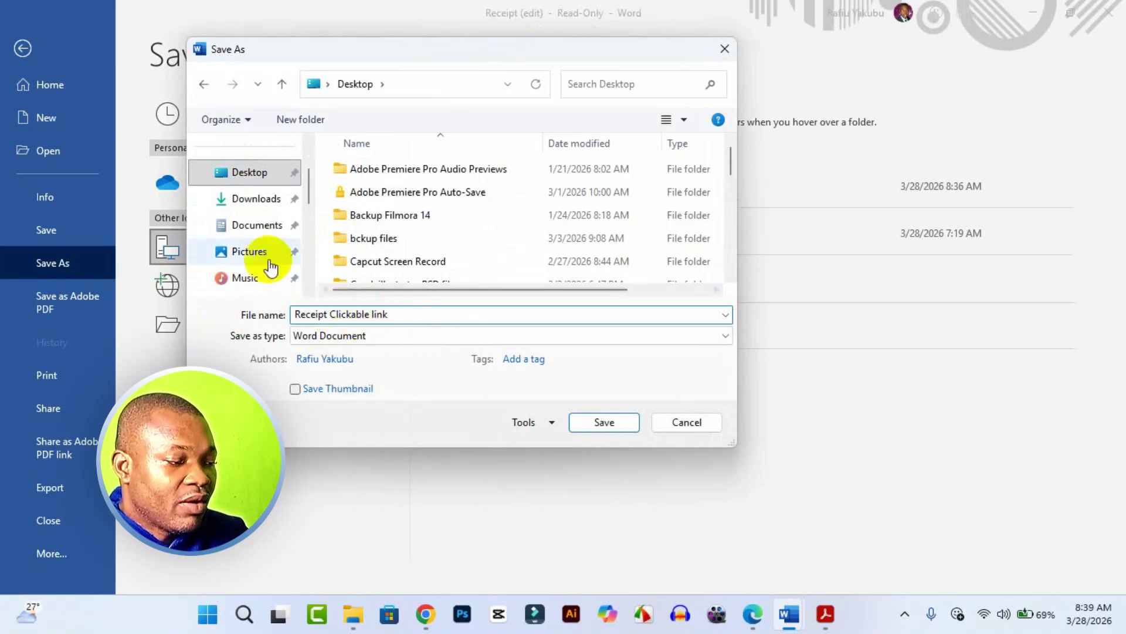
left_click(254, 173)
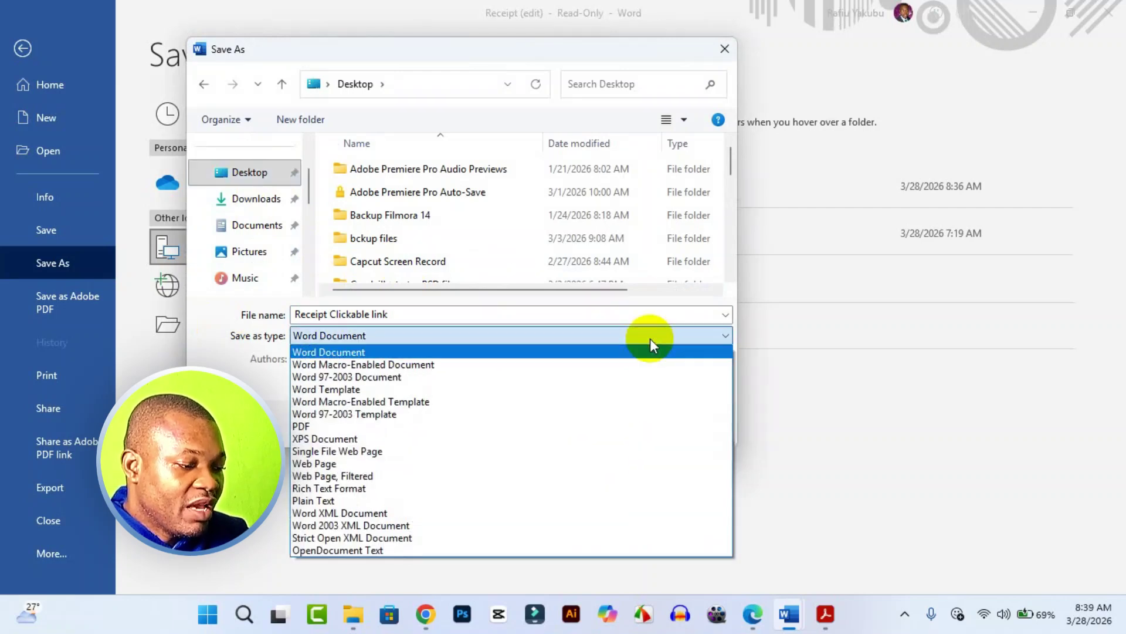
left_click(551, 427)
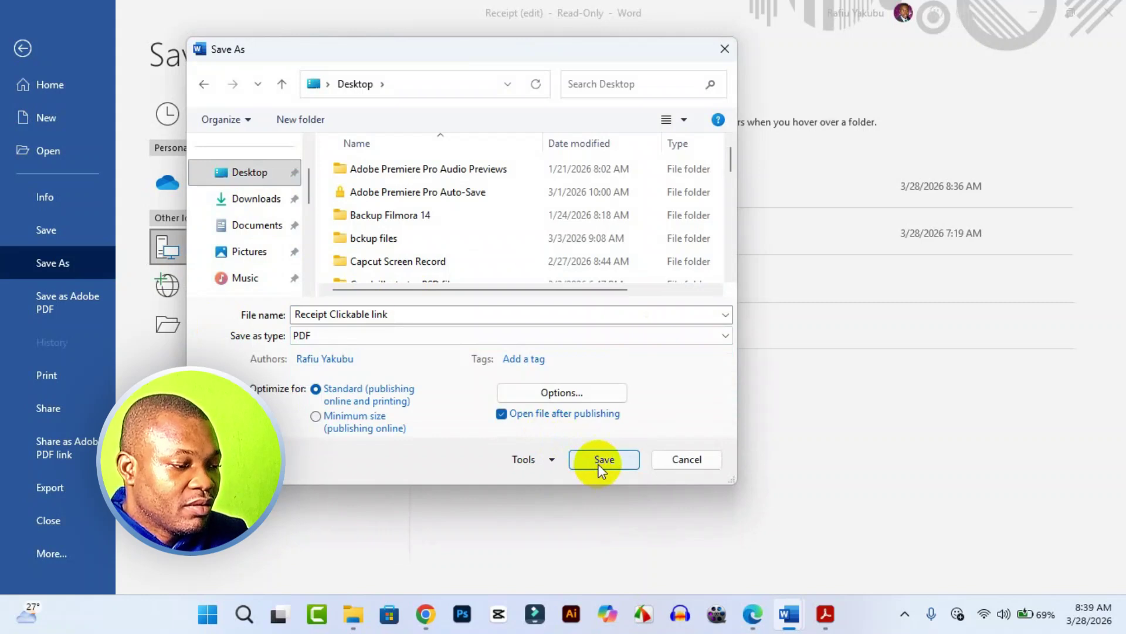
left_click(602, 461)
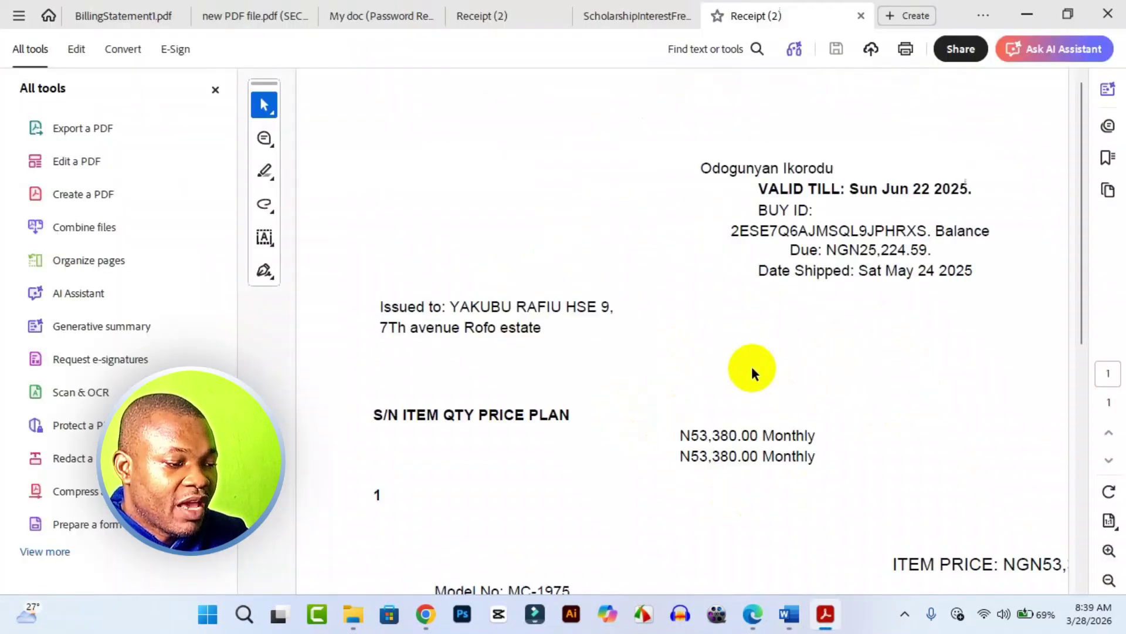
Test the "delivery" link in the exported PDF, allowing it to launch ScholarshipInterestFreeLoans.pdf, and look through the linked file.
scroll(754, 372, "down", 4)
scroll(759, 377, "down", 3)
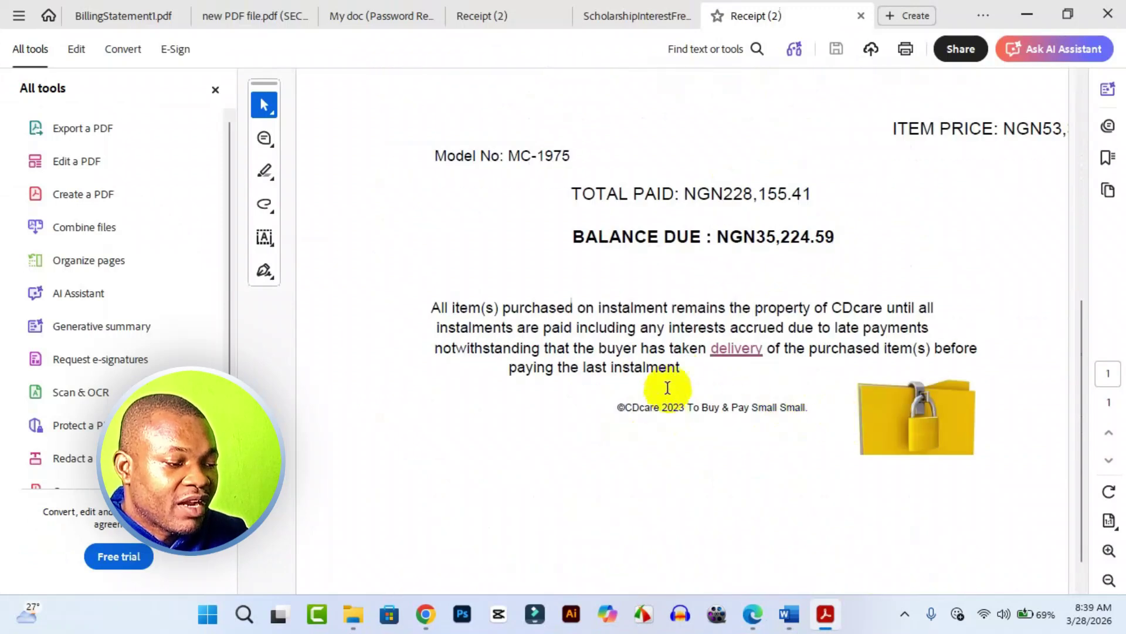
left_click(739, 350)
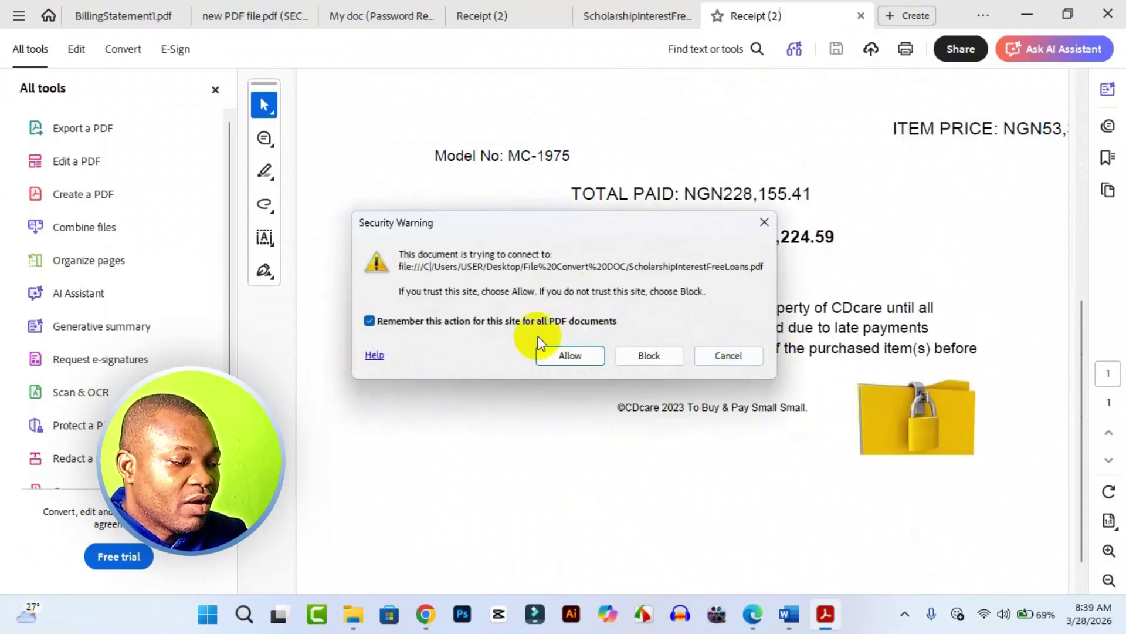
left_click(567, 354)
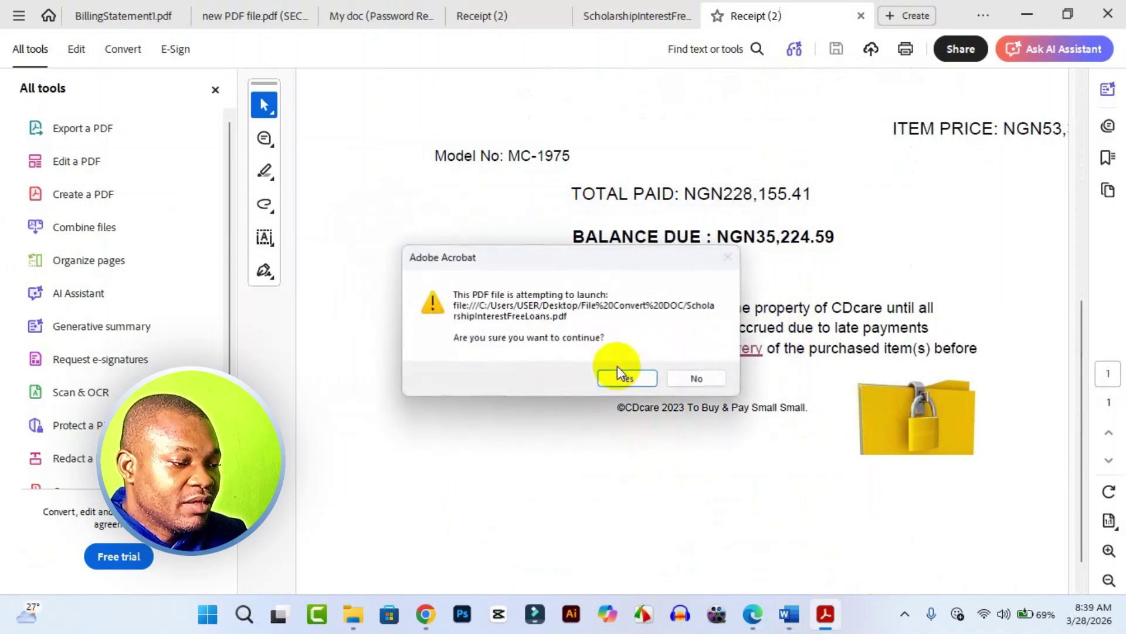
left_click(624, 382)
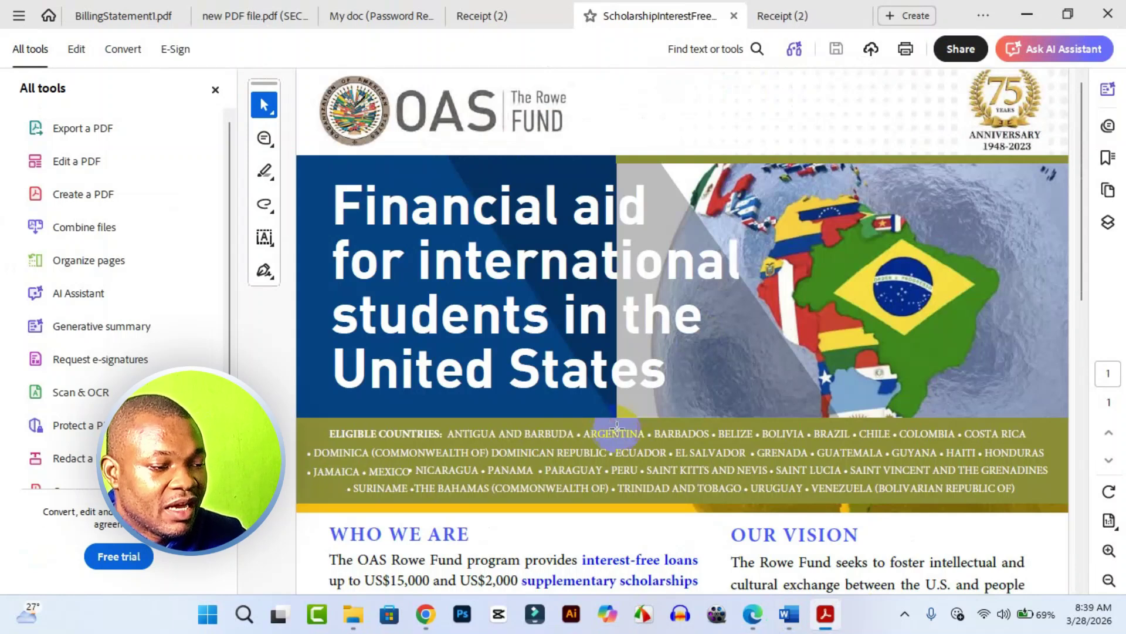
scroll(700, 327, "down", 3)
scroll(700, 326, "down", 5)
scroll(700, 326, "up", 7)
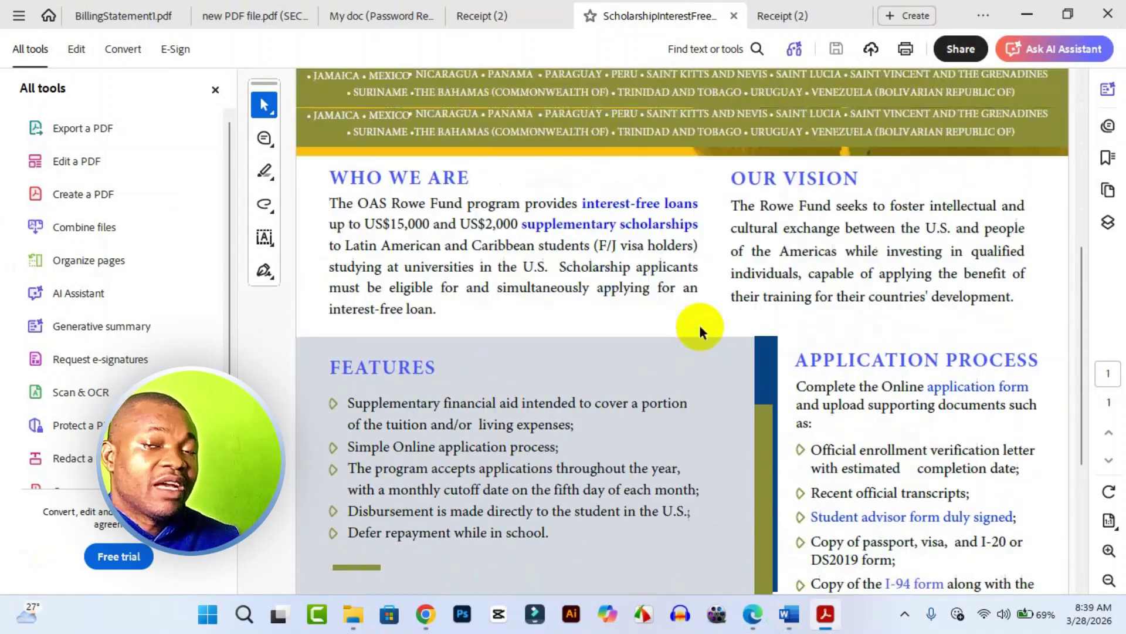
scroll(700, 326, "down", 4)
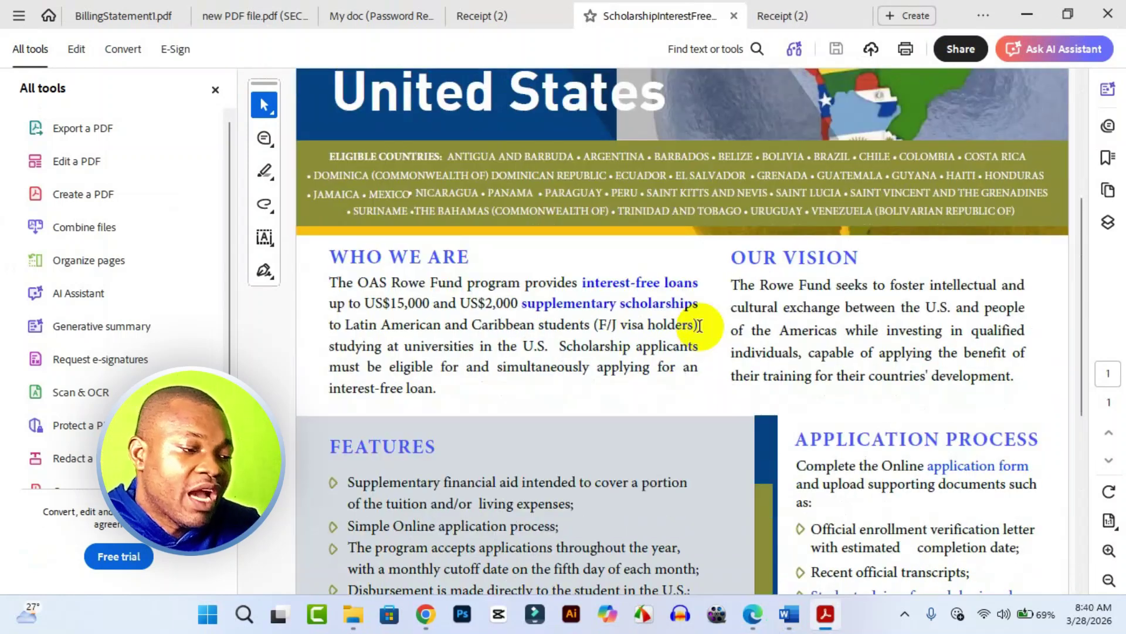